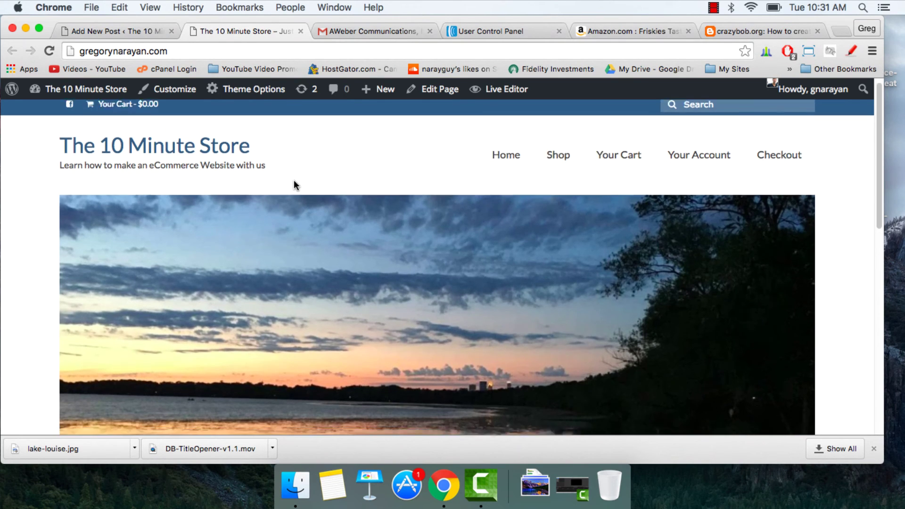
- Scroll down the store to its footer and inspect the Kadence Themes credit
{"action": "scroll", "coordinate": [294, 179], "scroll_direction": "down", "scroll_amount": 3}
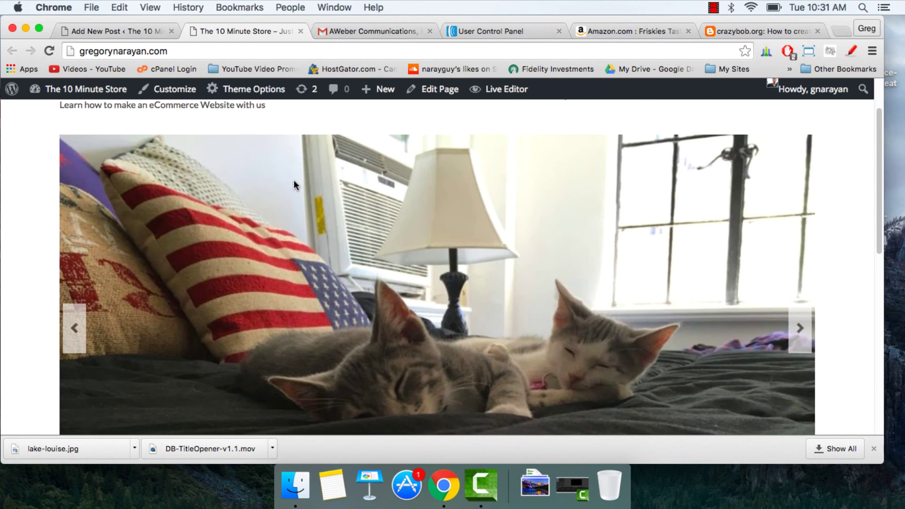
{"action": "scroll", "coordinate": [404, 202], "scroll_direction": "down", "scroll_amount": 3}
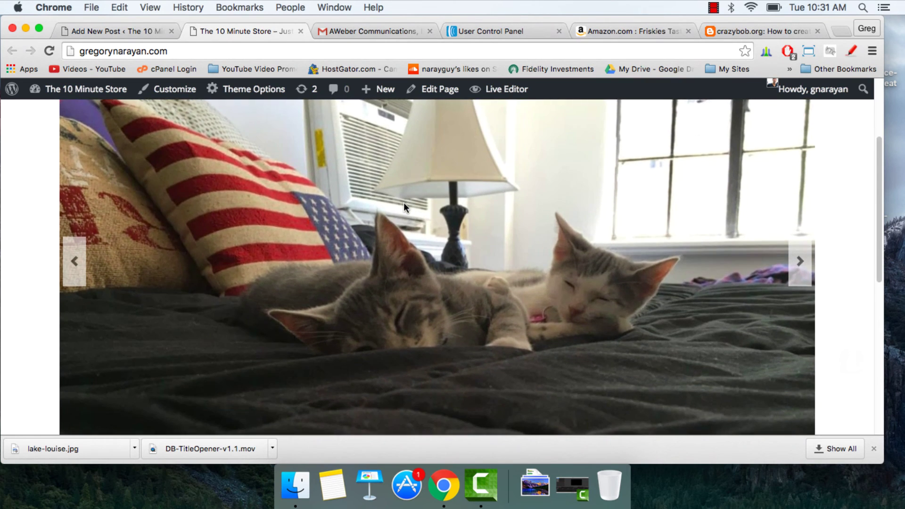
{"action": "scroll", "coordinate": [404, 203], "scroll_direction": "down", "scroll_amount": 4}
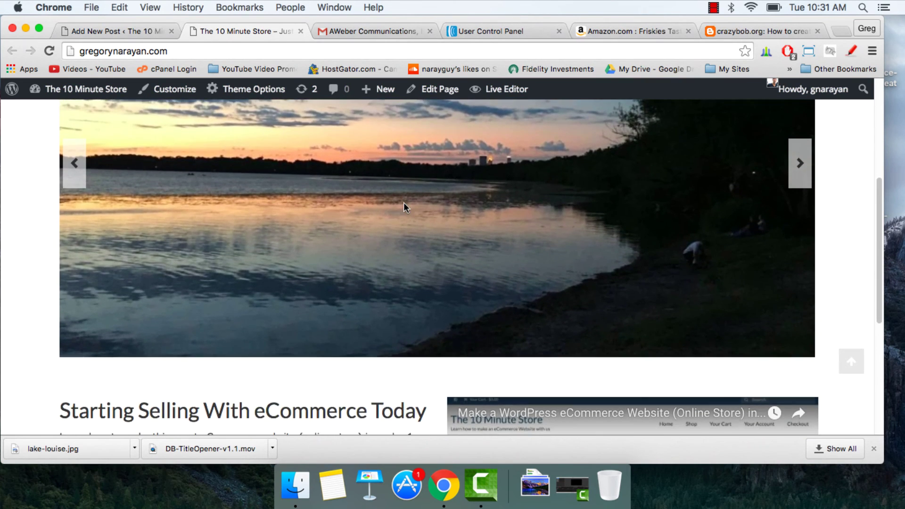
{"action": "scroll", "coordinate": [404, 202], "scroll_direction": "down", "scroll_amount": 3}
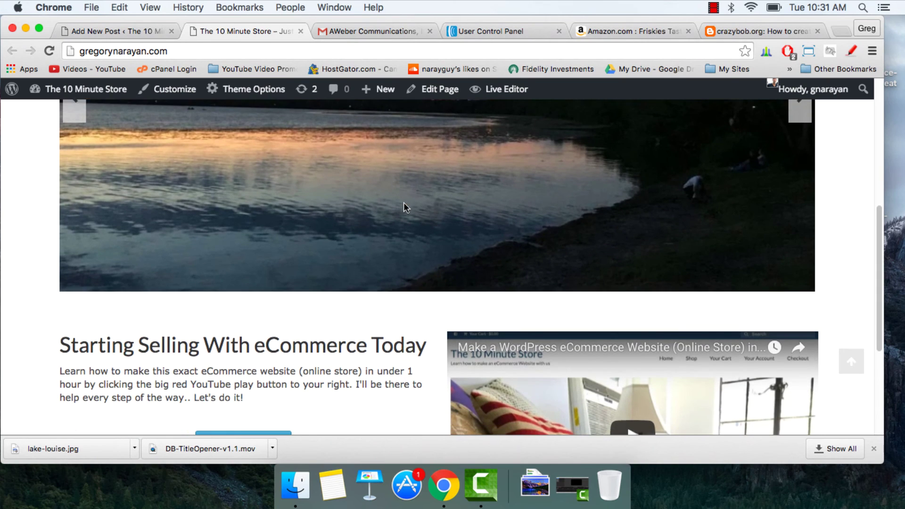
{"action": "scroll", "coordinate": [404, 202], "scroll_direction": "down", "scroll_amount": 4}
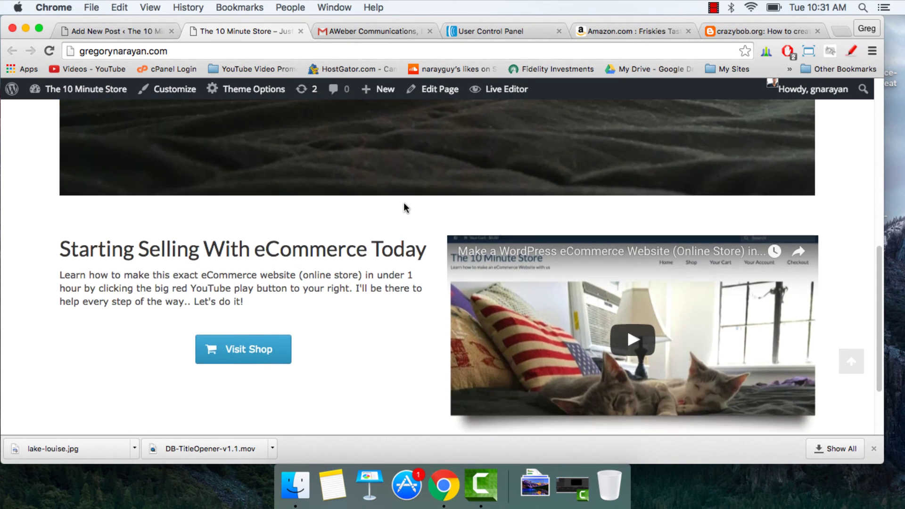
{"action": "scroll", "coordinate": [403, 202], "scroll_direction": "down", "scroll_amount": 4}
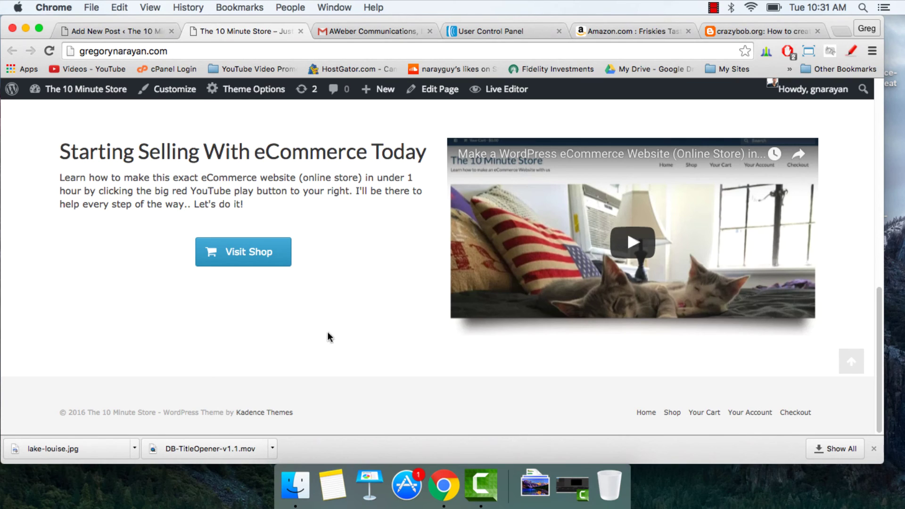
{"action": "left_click_drag", "start_coordinate": [306, 414], "coordinate": [198, 414]}
{"action": "left_click", "coordinate": [188, 414]}
{"action": "scroll", "coordinate": [341, 313], "scroll_direction": "up", "scroll_amount": 15}
{"action": "scroll", "coordinate": [310, 219], "scroll_direction": "down", "scroll_amount": 3}
{"action": "scroll", "coordinate": [310, 219], "scroll_direction": "down", "scroll_amount": 10}
- In Theme Options, replace [theme-credit] with a 'Virtue Premium Theme' link to the virtueafflink page
{"action": "left_click", "coordinate": [260, 92]}
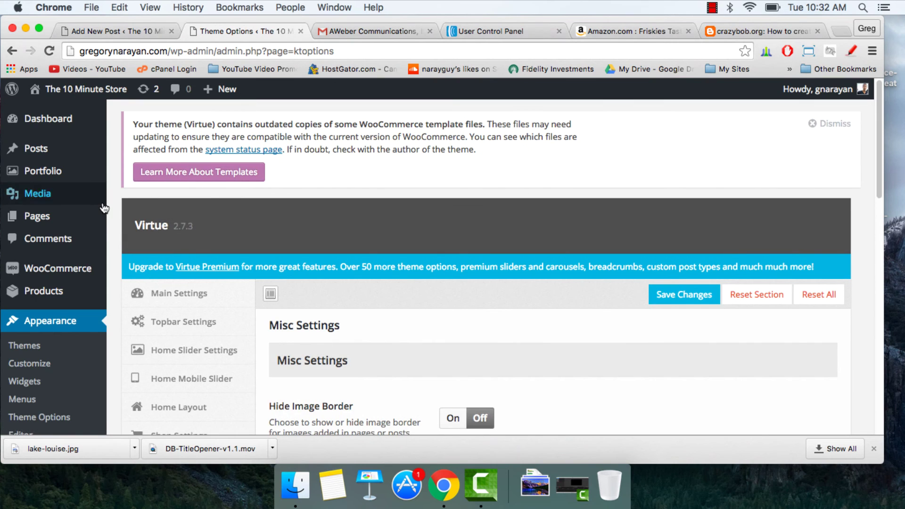
{"action": "scroll", "coordinate": [104, 208], "scroll_direction": "down", "scroll_amount": 3}
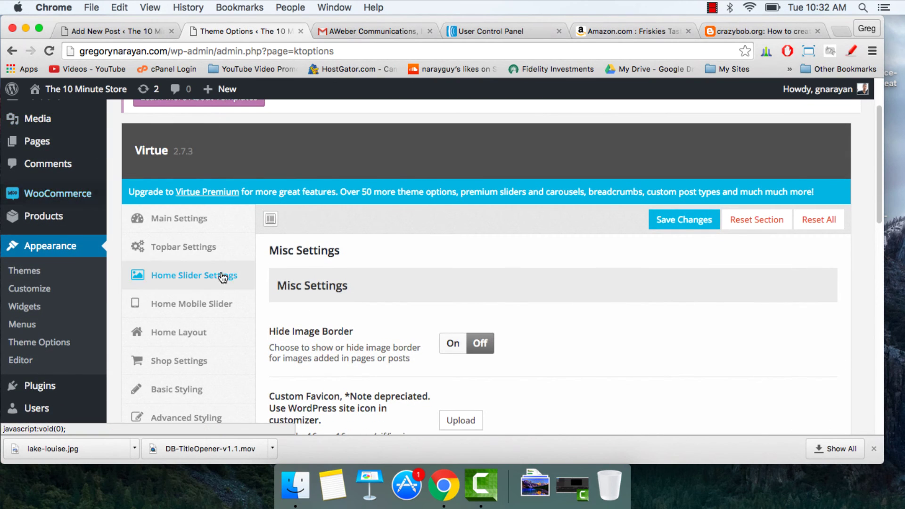
{"action": "scroll", "coordinate": [223, 278], "scroll_direction": "down", "scroll_amount": 6}
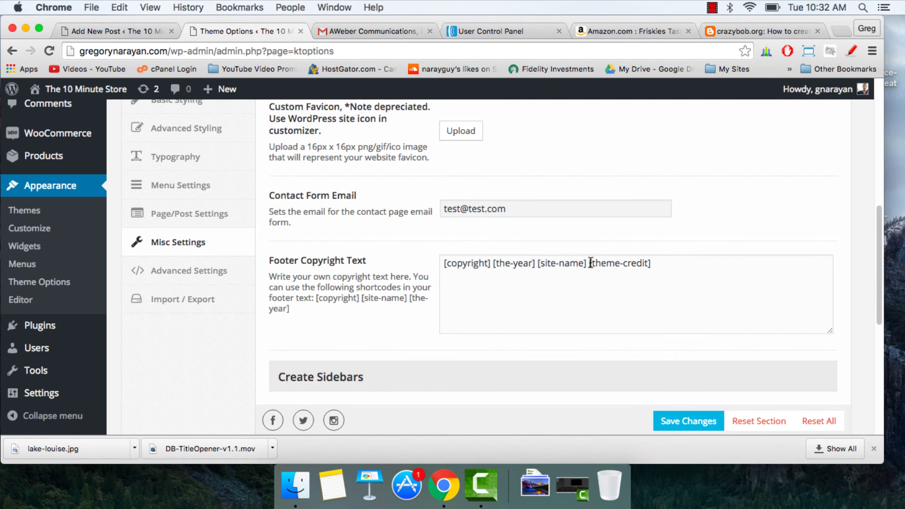
{"action": "left_click_drag", "start_coordinate": [589, 262], "coordinate": [663, 267]}
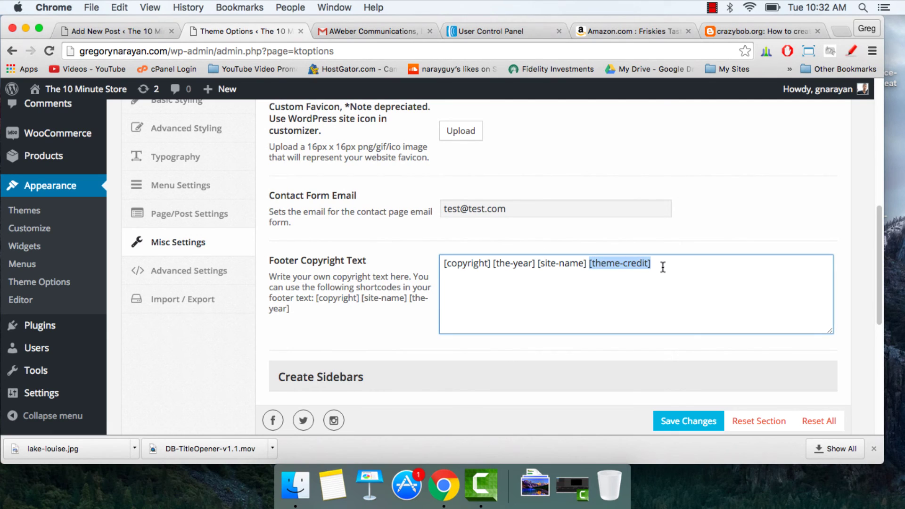
{"action": "type", "text": "<a href=\""}
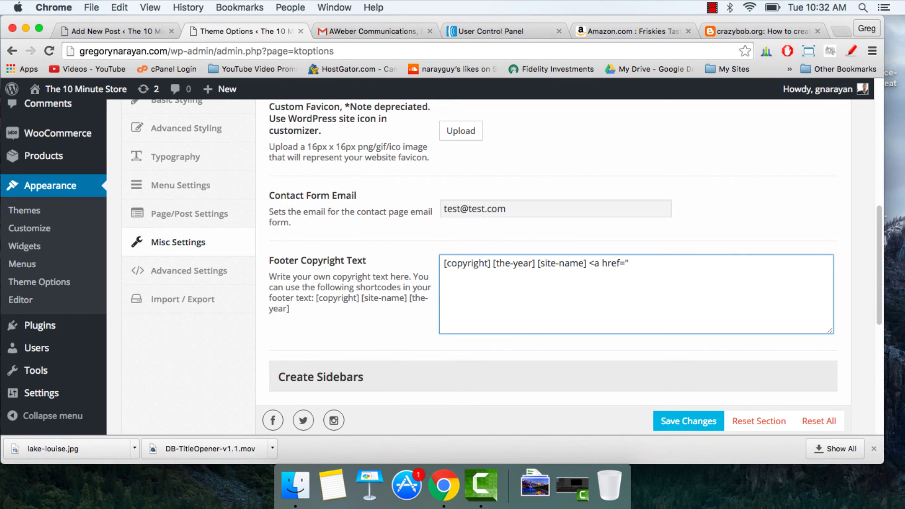
{"action": "type", "text": "www.gregorynarayan.com"}
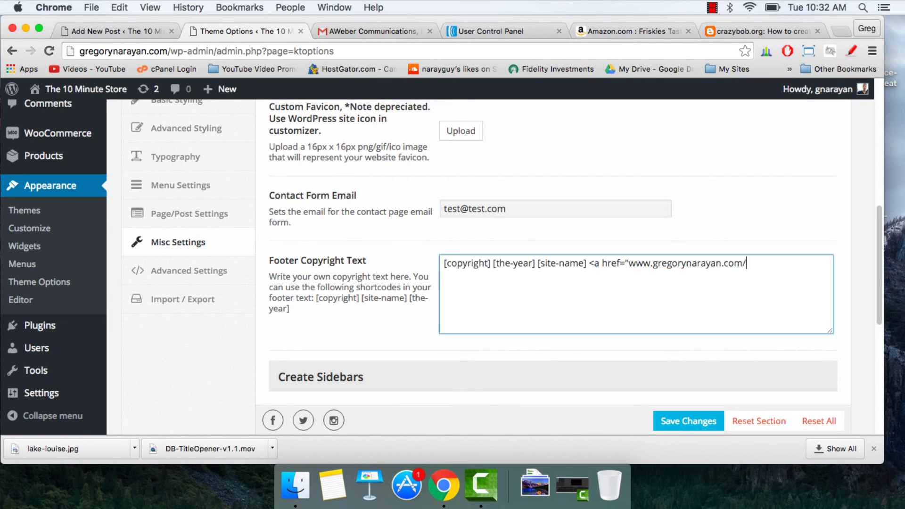
{"action": "type", "text": "/virtueafflin"}
{"action": "type", "text": "k\">Virtue Premiu"}
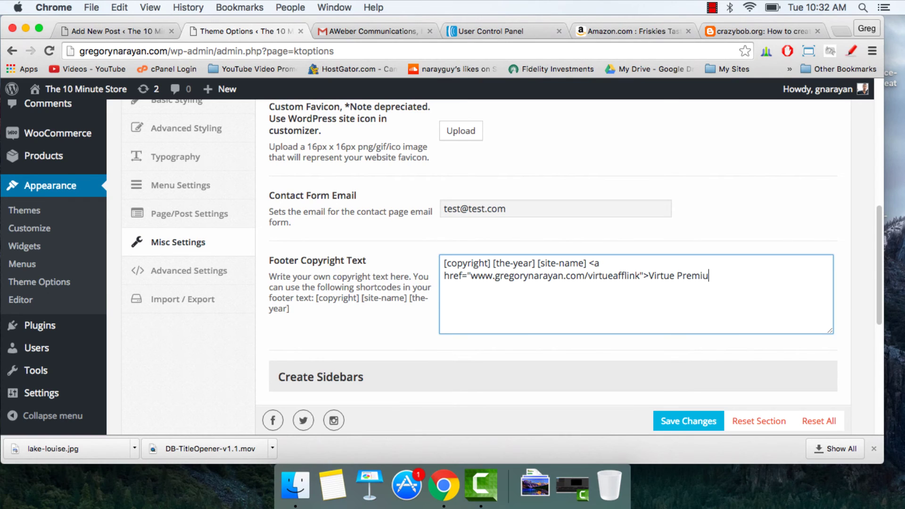
{"action": "type", "text": "m Theme</a>"}
- Search Google for 'kadence affiliate' in a new tab and open the Kadence Themes Affiliate page
{"action": "left_click", "coordinate": [845, 29]}
{"action": "type", "text": "kadence"}
{"action": "type", "text": " affil"}
{"action": "type", "text": "iate"}
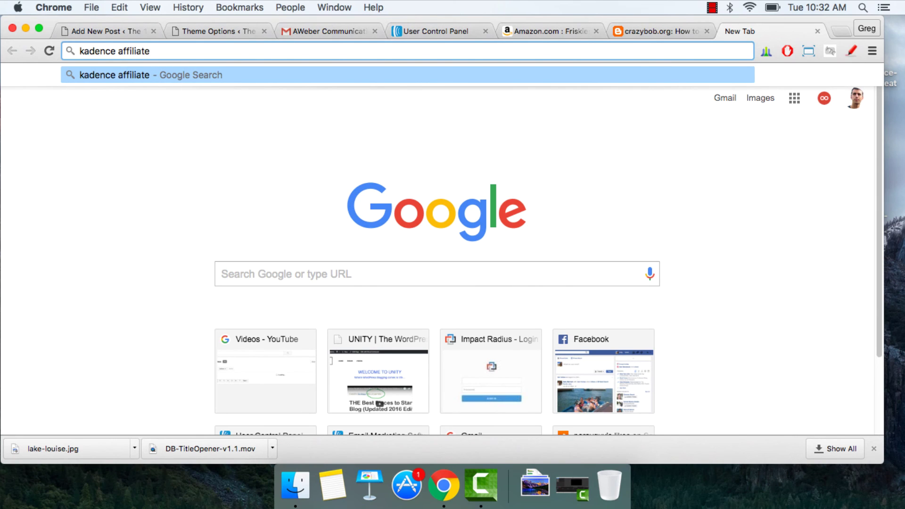
{"action": "key", "text": "Return"}
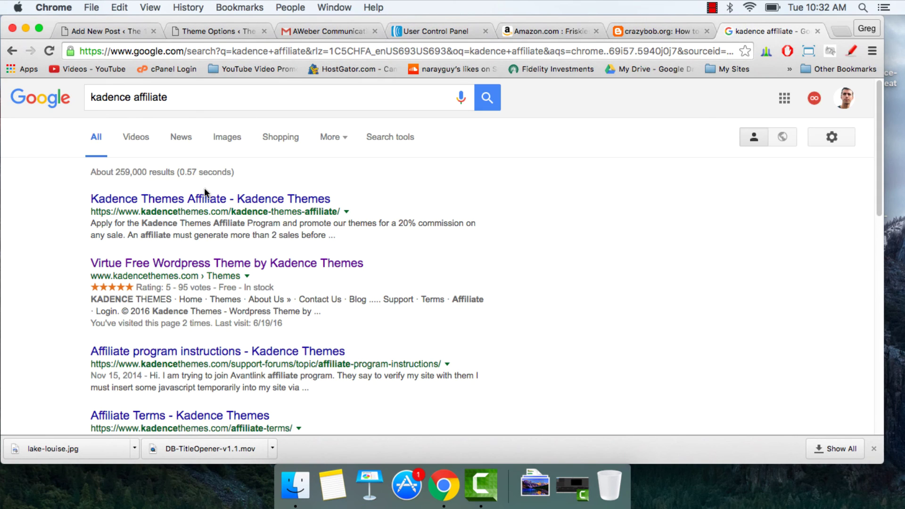
{"action": "left_click", "coordinate": [244, 203]}
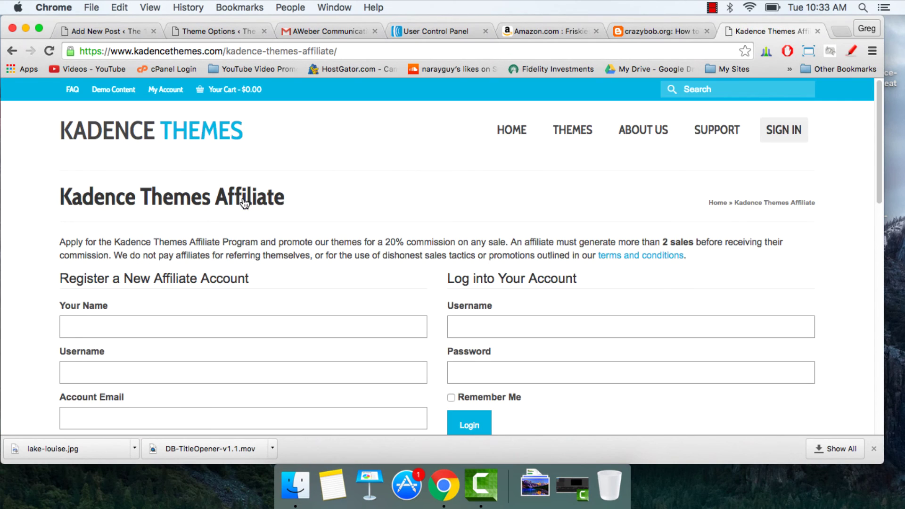
{"action": "scroll", "coordinate": [420, 217], "scroll_direction": "down", "scroll_amount": 5}
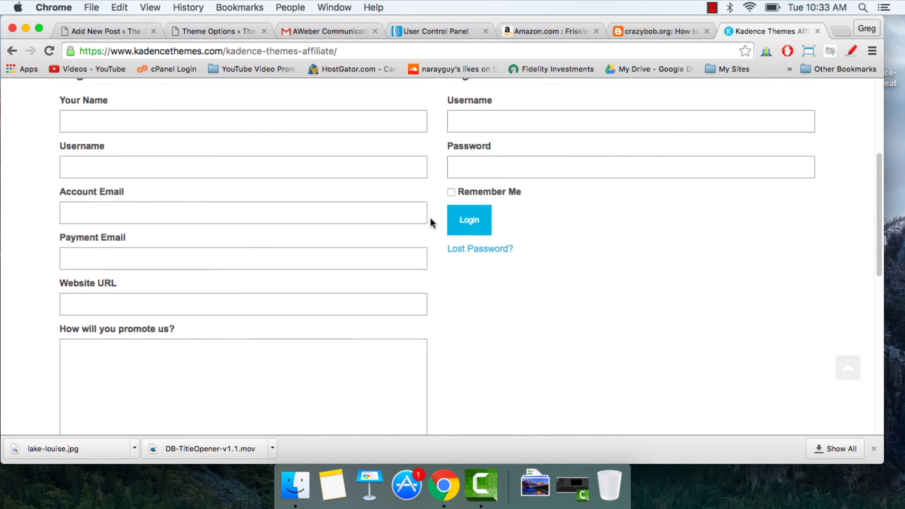
{"action": "scroll", "coordinate": [430, 218], "scroll_direction": "down", "scroll_amount": 10}
{"action": "scroll", "coordinate": [431, 218], "scroll_direction": "up", "scroll_amount": 20}
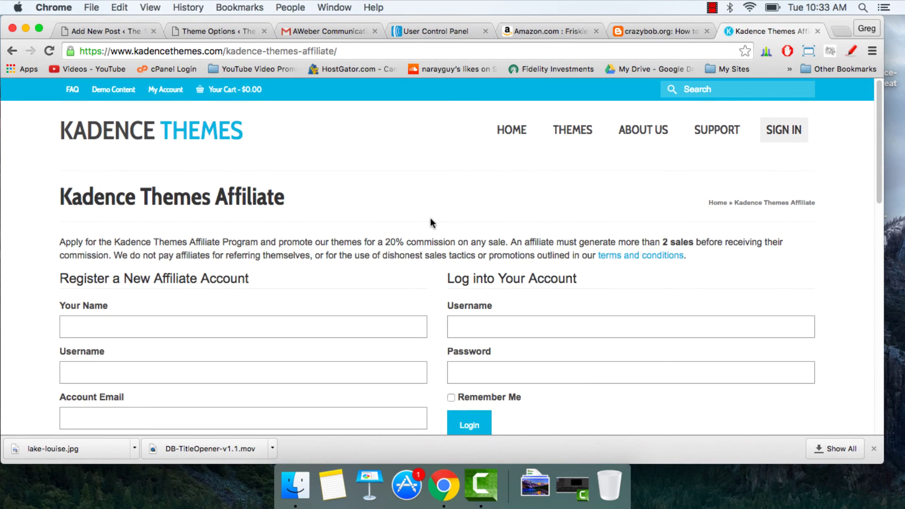
{"action": "mouse_move", "coordinate": [653, 129]}
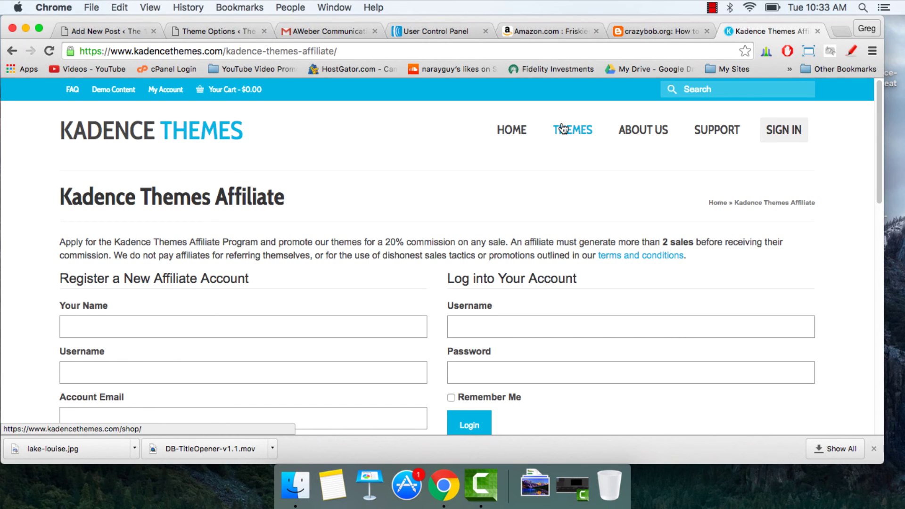
- Save the new footer copyright text and test the Virtue Premium Theme link on the live store
{"action": "left_click", "coordinate": [818, 31]}
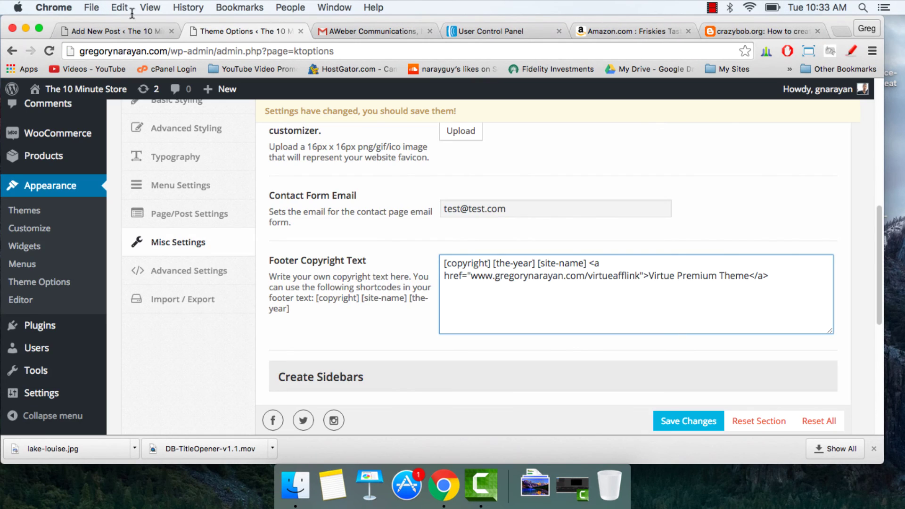
{"action": "left_click", "coordinate": [684, 411]}
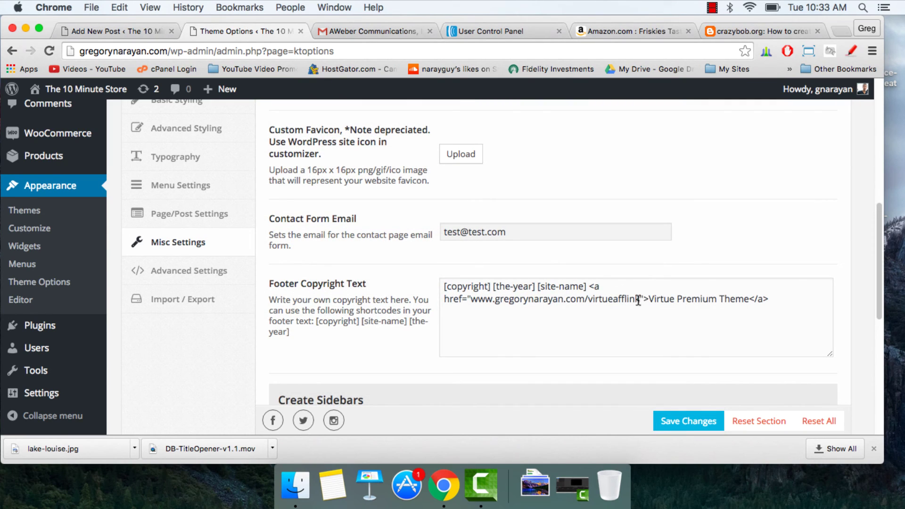
{"action": "left_click", "coordinate": [83, 89]}
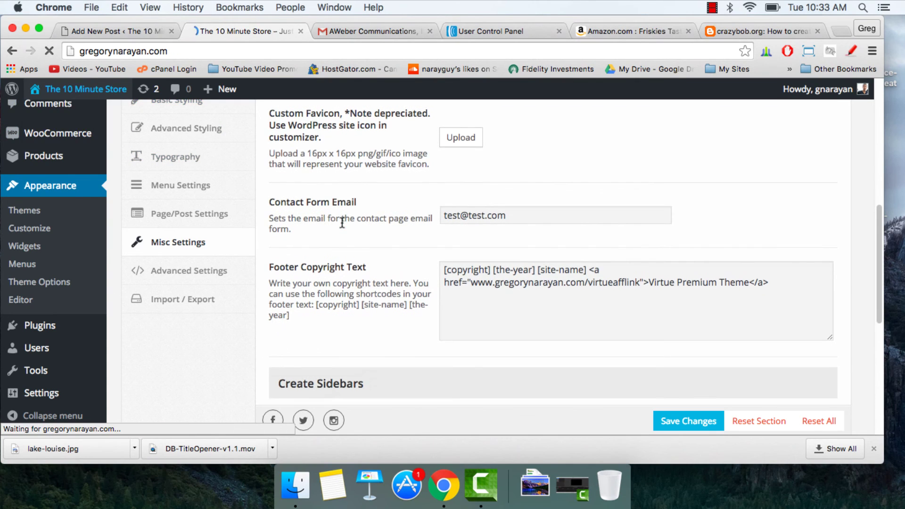
{"action": "scroll", "coordinate": [342, 222], "scroll_direction": "down", "scroll_amount": 15}
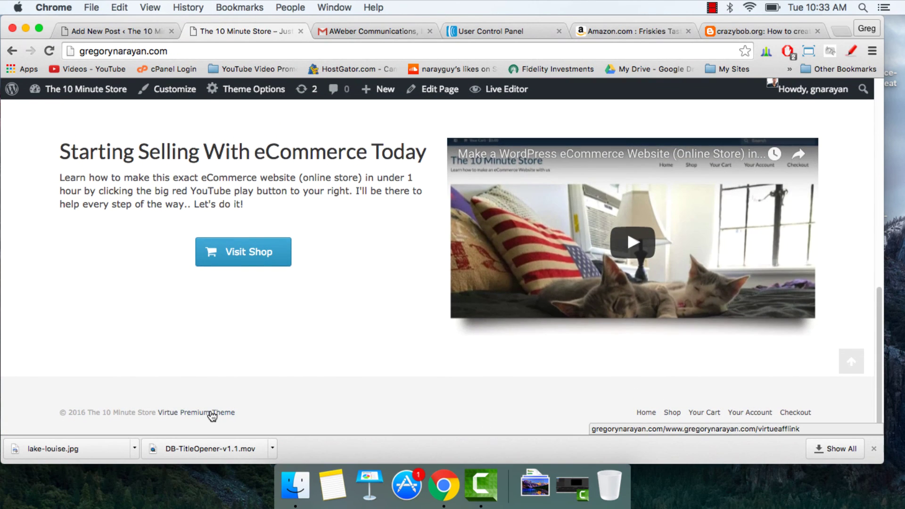
{"action": "left_click", "coordinate": [212, 413]}
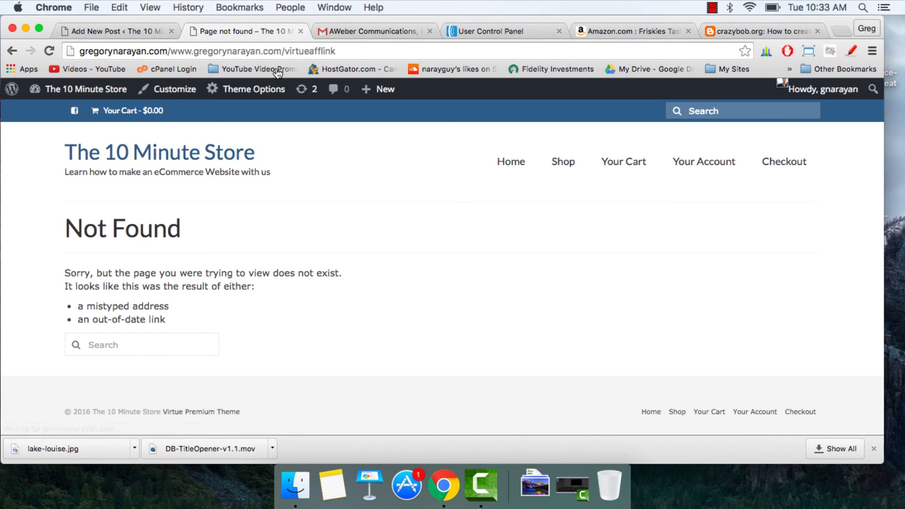
- Return to The 10 Minute Store home page and scroll it from footer to header
{"action": "left_click", "coordinate": [121, 154]}
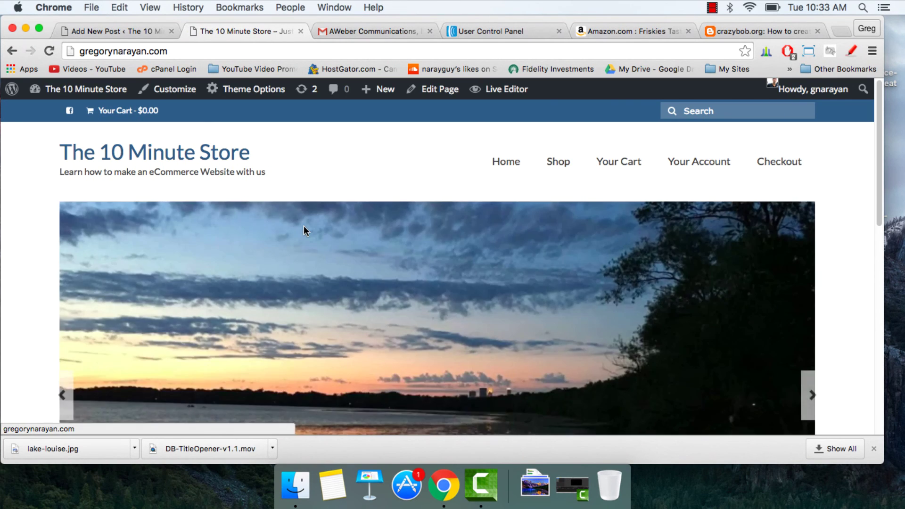
{"action": "scroll", "coordinate": [304, 229], "scroll_direction": "down", "scroll_amount": 15}
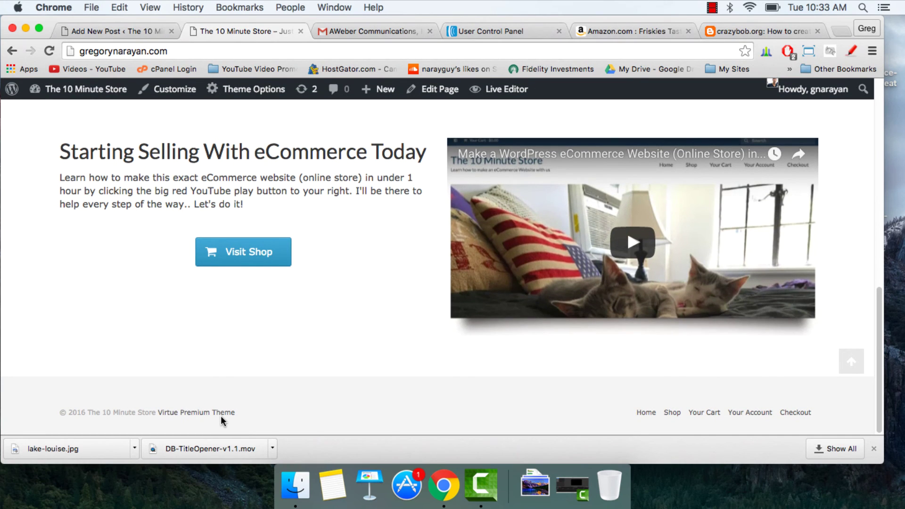
{"action": "scroll", "coordinate": [323, 420], "scroll_direction": "up", "scroll_amount": 15}
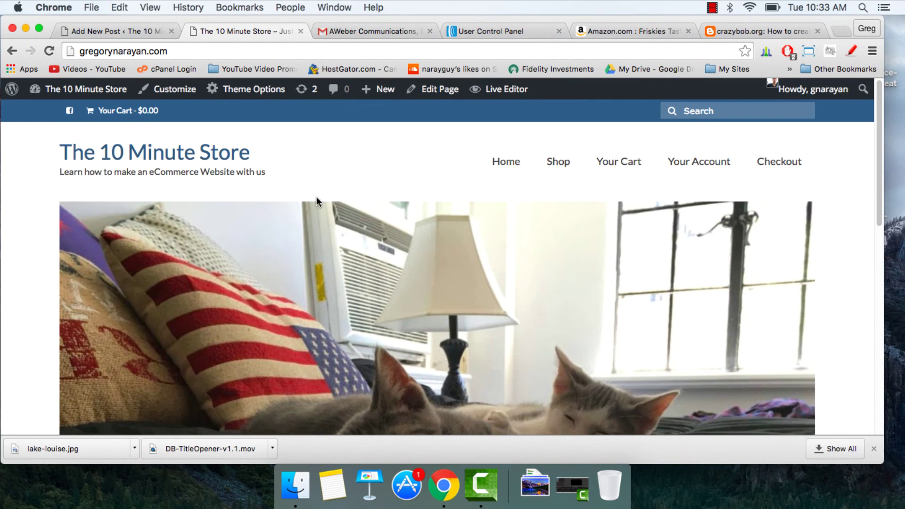
{"action": "scroll", "coordinate": [316, 196], "scroll_direction": "down", "scroll_amount": 15}
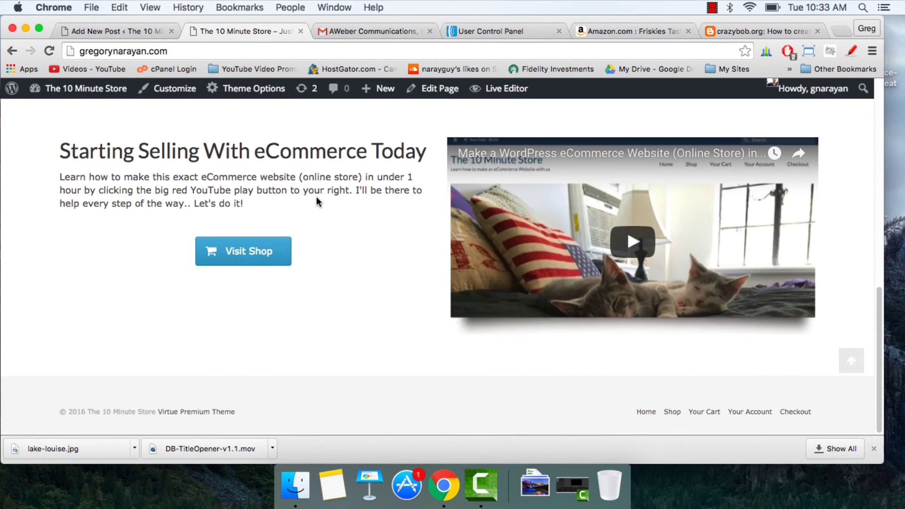
{"action": "scroll", "coordinate": [440, 301], "scroll_direction": "up", "scroll_amount": 15}
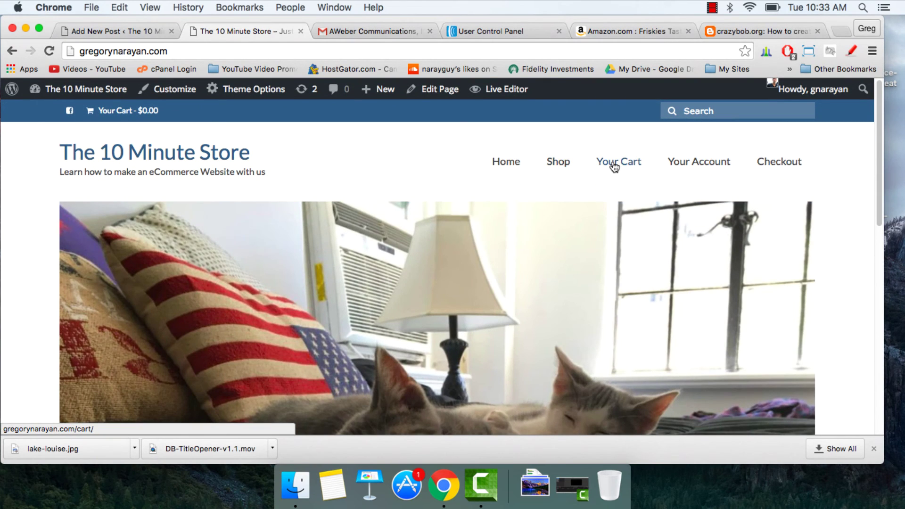
- Open the store's Shop page, briefly checking the Add New Post tab
{"action": "left_click", "coordinate": [555, 162]}
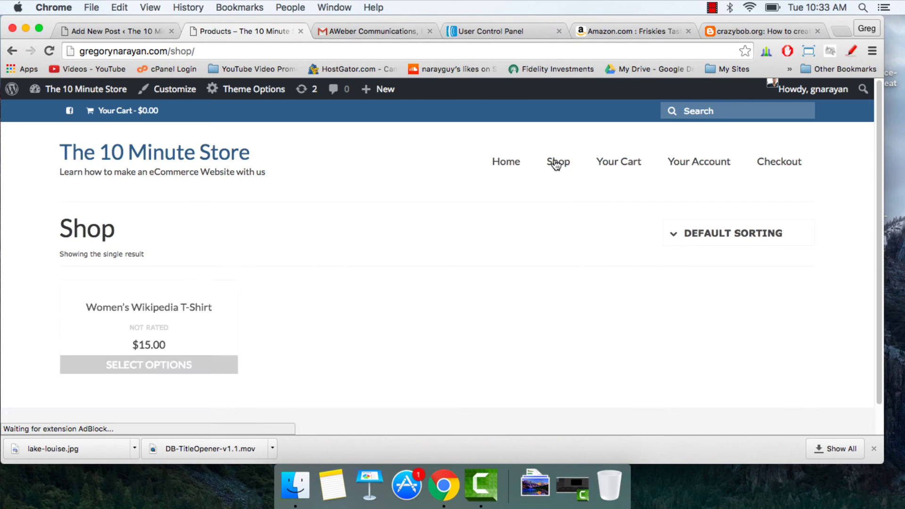
{"action": "scroll", "coordinate": [555, 162], "scroll_direction": "down", "scroll_amount": 5}
{"action": "scroll", "coordinate": [554, 164], "scroll_direction": "up", "scroll_amount": 5}
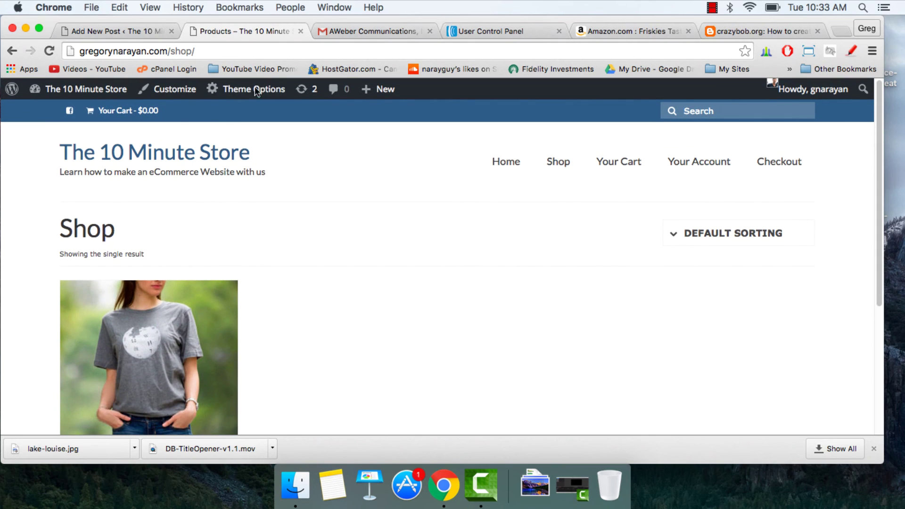
{"action": "left_click", "coordinate": [90, 30]}
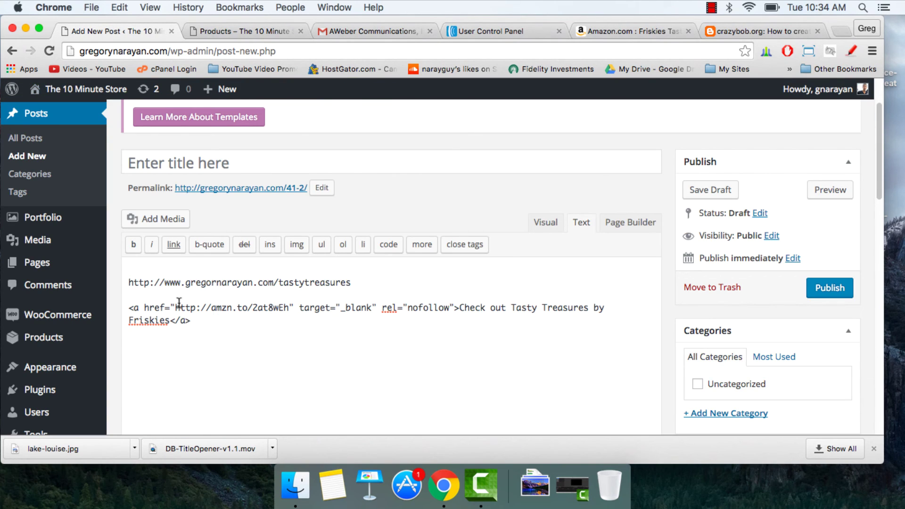
{"action": "left_click", "coordinate": [246, 31]}
{"action": "scroll", "coordinate": [484, 213], "scroll_direction": "down", "scroll_amount": 1}
{"action": "scroll", "coordinate": [483, 213], "scroll_direction": "up", "scroll_amount": 4}
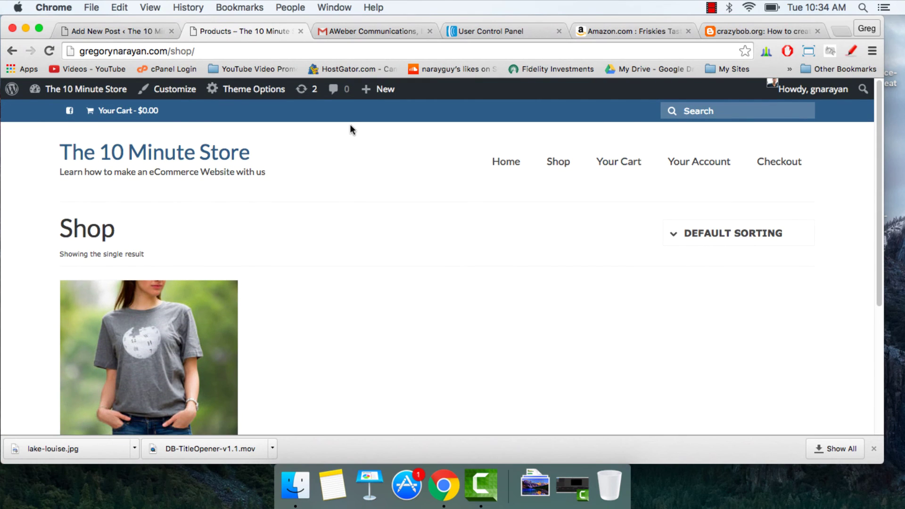
- Load the Dear Blogger site by entering 'dear' in the address bar
{"action": "left_click", "coordinate": [157, 52]}
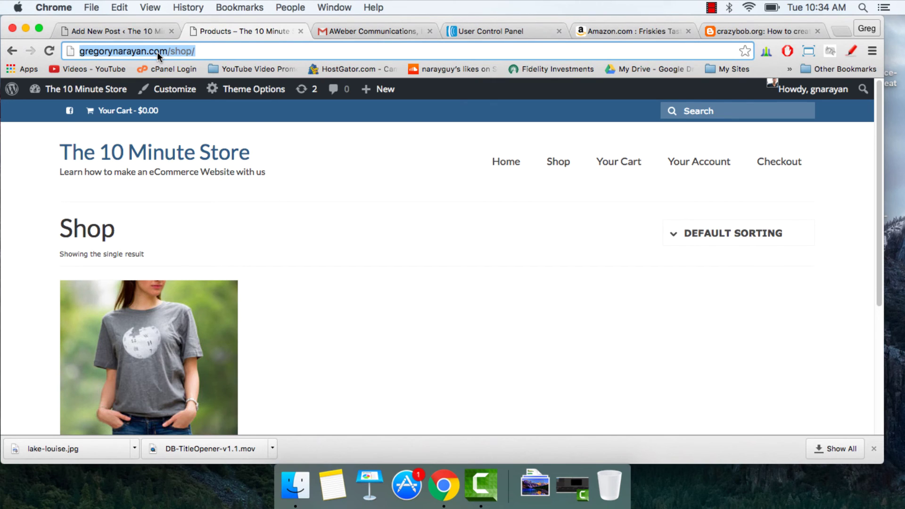
{"action": "type", "text": "dear"}
{"action": "key", "text": "Return"}
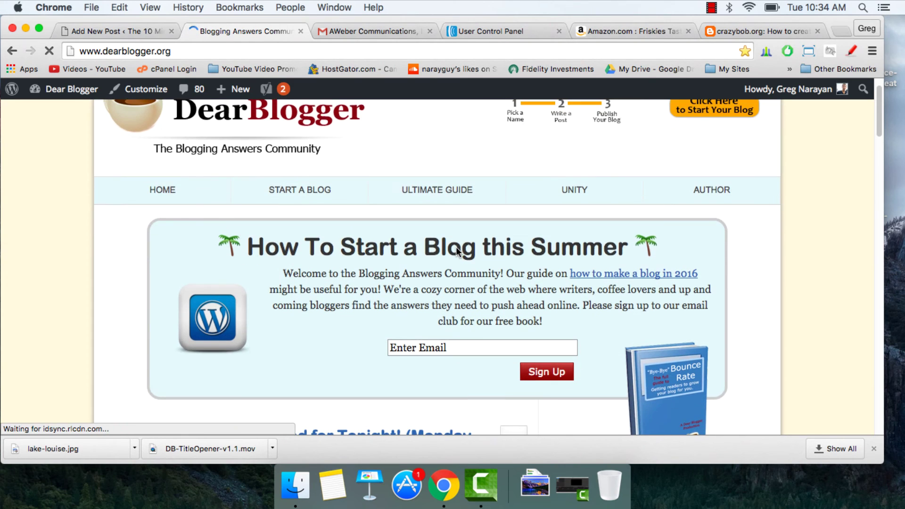
- Google 'how to make a wordpress website dear blogger' and open the top result
{"action": "scroll", "coordinate": [456, 251], "scroll_direction": "up", "scroll_amount": 2}
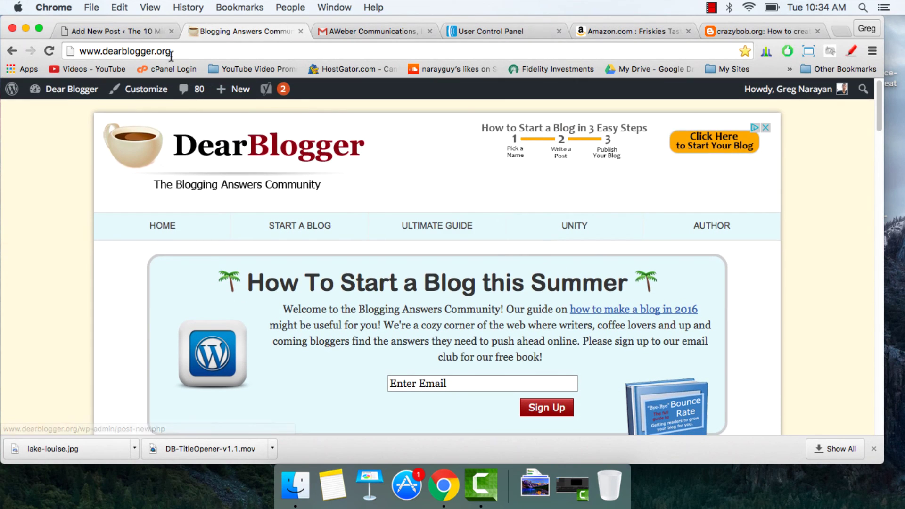
{"action": "left_click", "coordinate": [199, 59]}
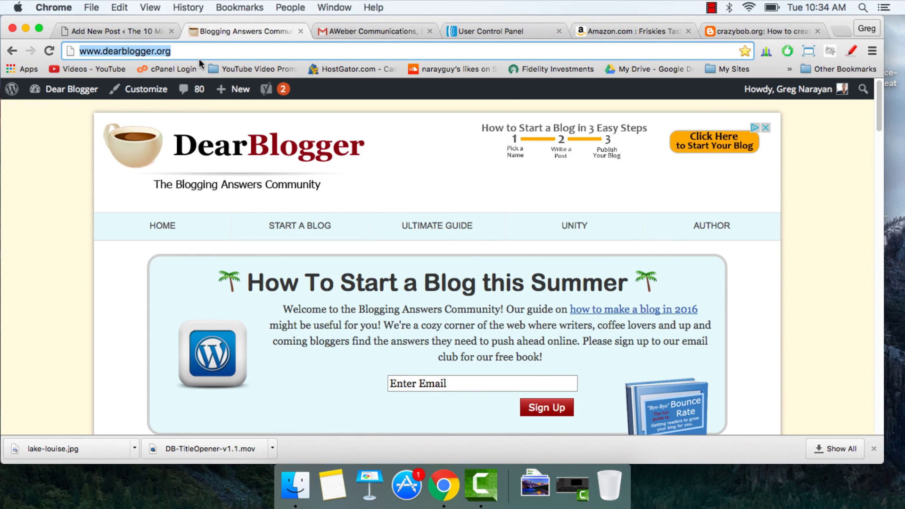
{"action": "type", "text": "how to mak"}
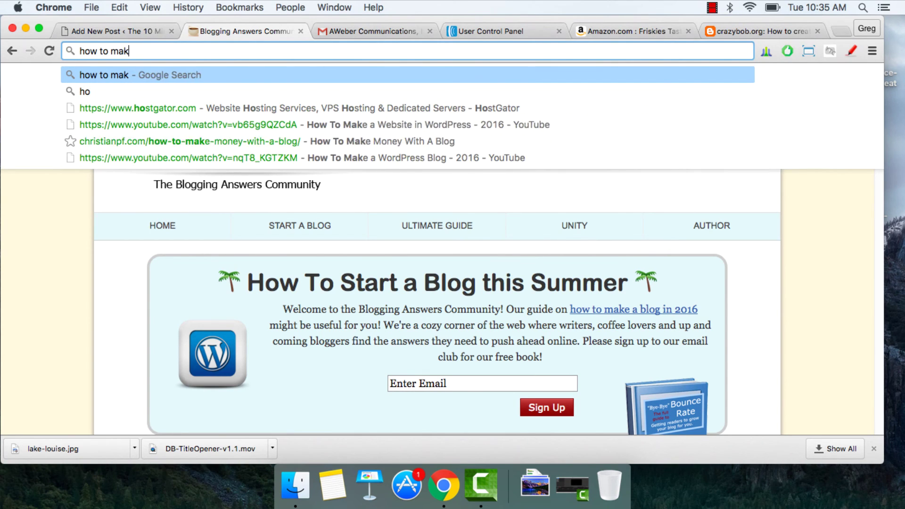
{"action": "type", "text": "e a wordpress website"}
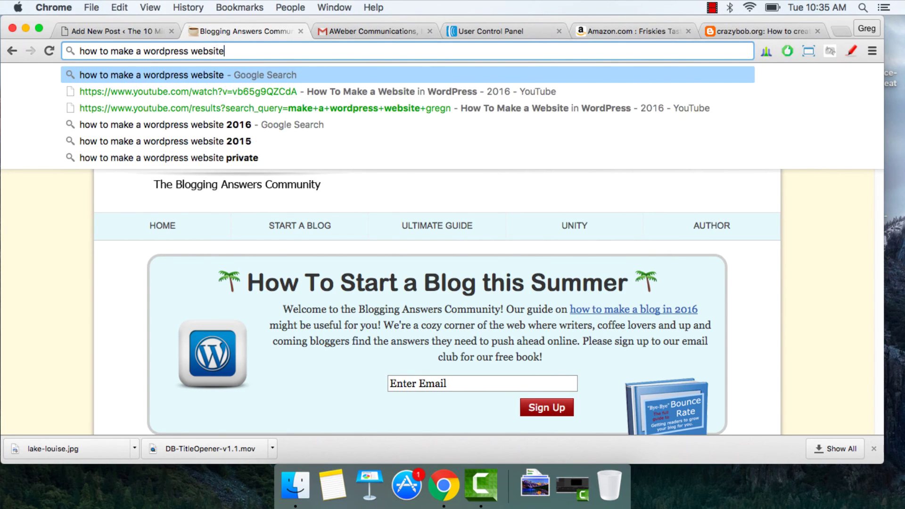
{"action": "type", "text": " dear blogger"}
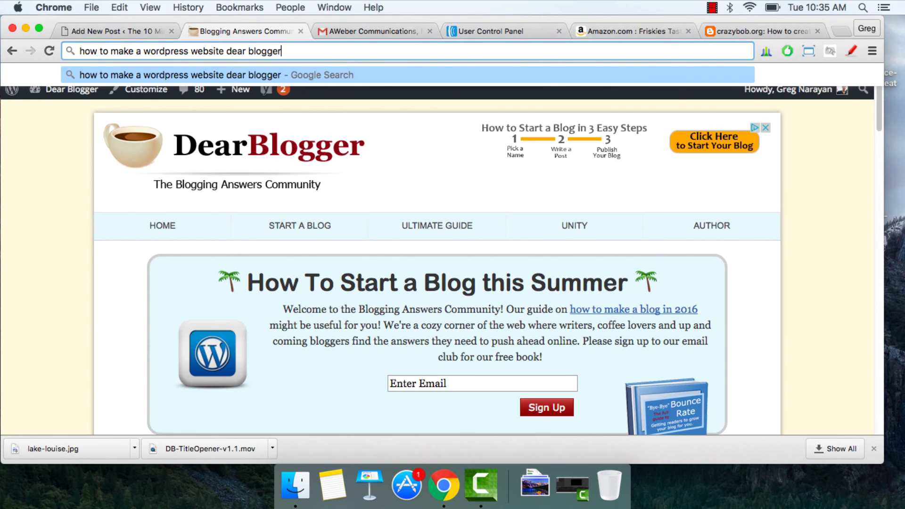
{"action": "key", "text": "Return"}
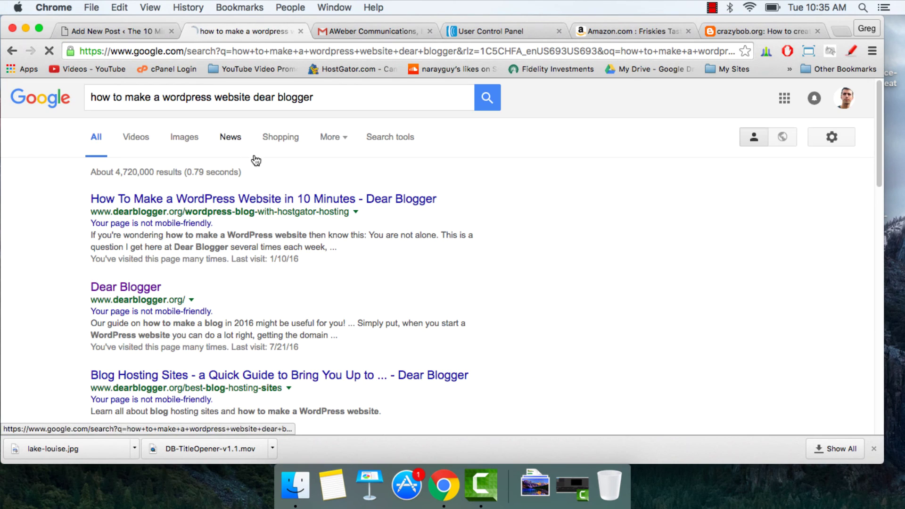
{"action": "left_click", "coordinate": [249, 199]}
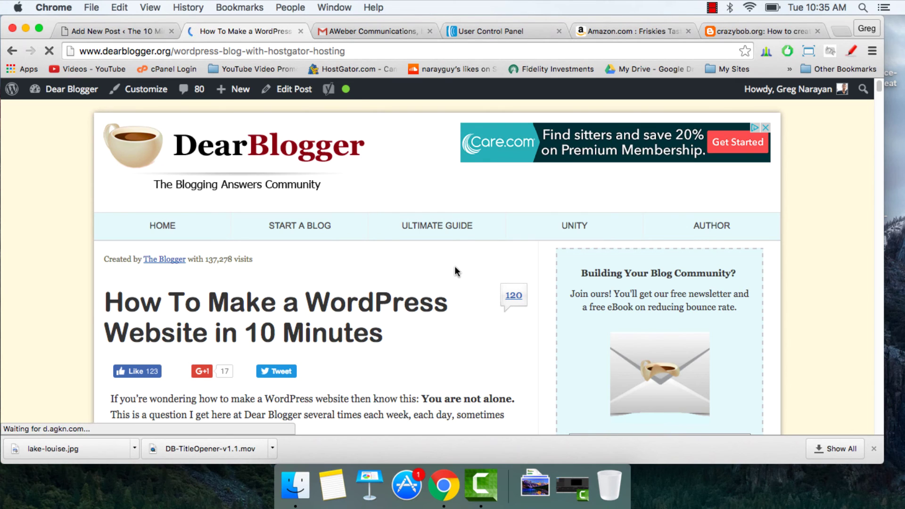
- Scroll down the article to the yellow 'Head over to HostGator' box in the WordPress.org section
{"action": "scroll", "coordinate": [456, 269], "scroll_direction": "down", "scroll_amount": 2}
{"action": "scroll", "coordinate": [455, 267], "scroll_direction": "down", "scroll_amount": 6}
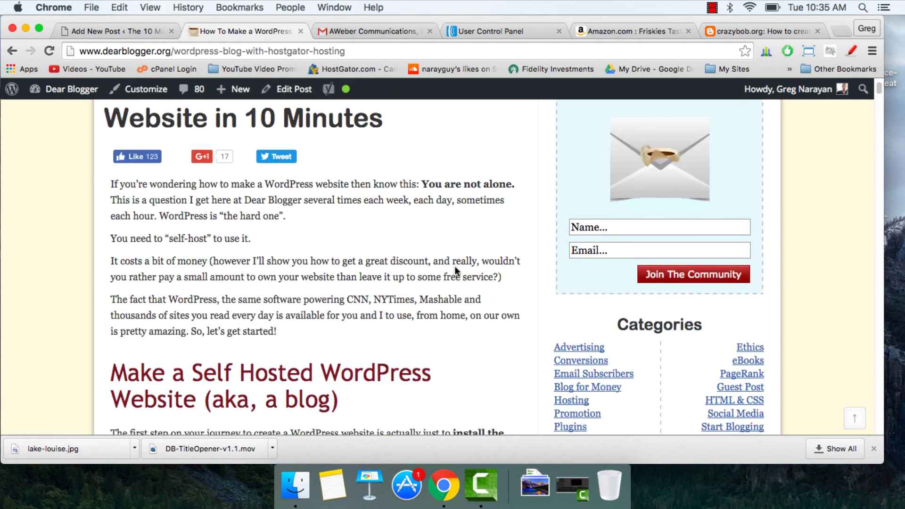
{"action": "scroll", "coordinate": [455, 267], "scroll_direction": "down", "scroll_amount": 4}
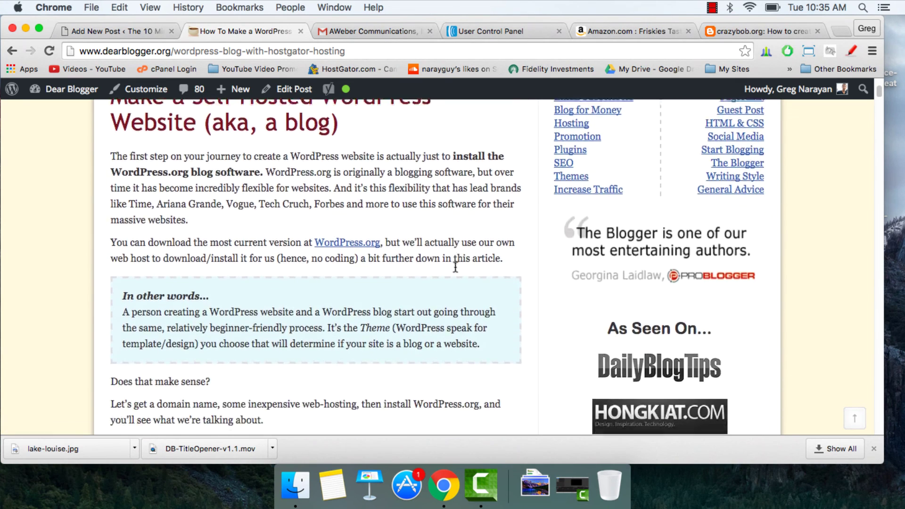
{"action": "scroll", "coordinate": [455, 267], "scroll_direction": "down", "scroll_amount": 1}
{"action": "scroll", "coordinate": [366, 285], "scroll_direction": "down", "scroll_amount": 3}
{"action": "scroll", "coordinate": [366, 283], "scroll_direction": "down", "scroll_amount": 1}
{"action": "scroll", "coordinate": [203, 189], "scroll_direction": "down", "scroll_amount": 2}
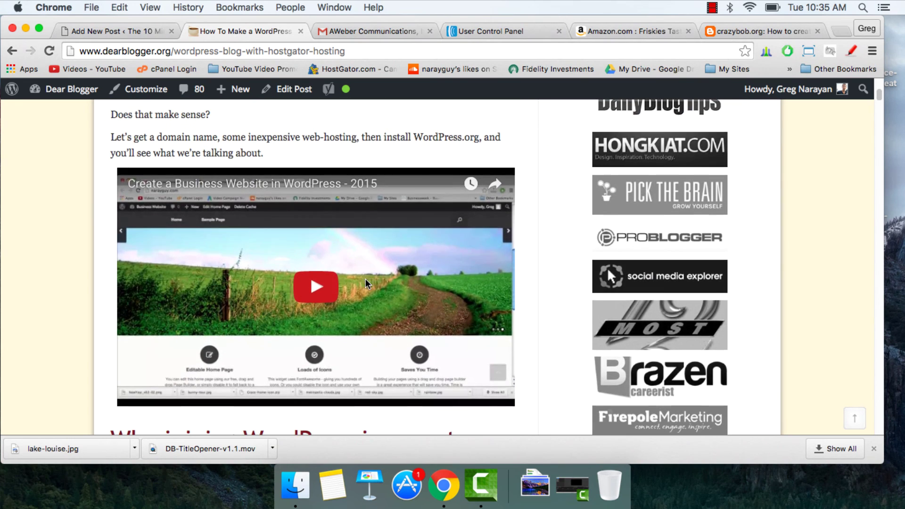
{"action": "scroll", "coordinate": [217, 202], "scroll_direction": "down", "scroll_amount": 5}
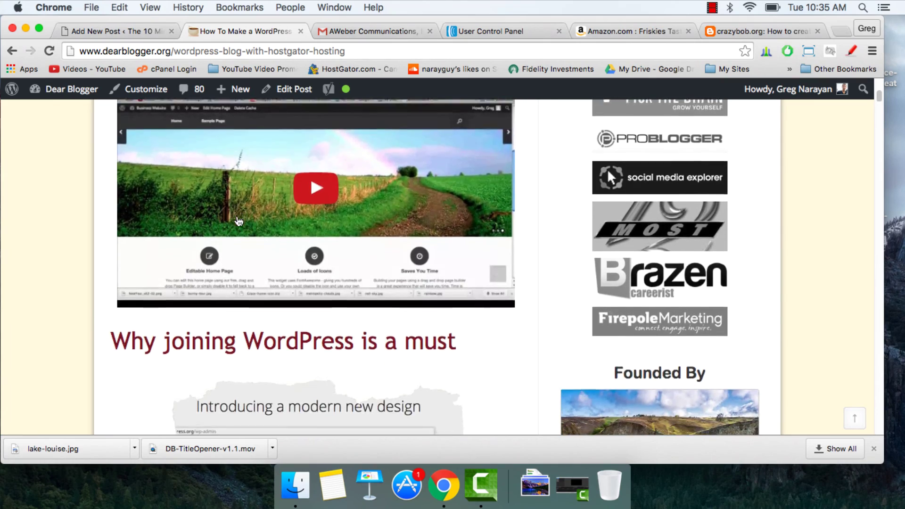
{"action": "scroll", "coordinate": [238, 220], "scroll_direction": "down", "scroll_amount": 10}
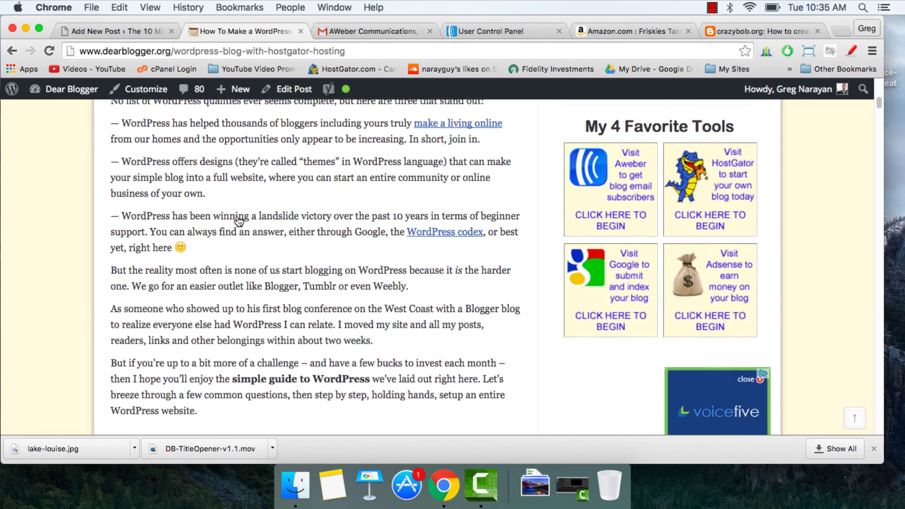
{"action": "scroll", "coordinate": [239, 220], "scroll_direction": "down", "scroll_amount": 7}
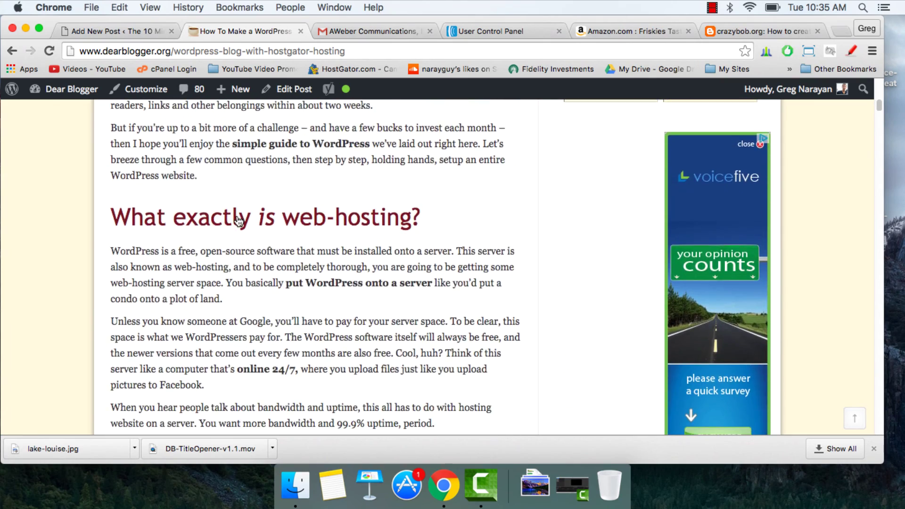
{"action": "scroll", "coordinate": [239, 221], "scroll_direction": "down", "scroll_amount": 13}
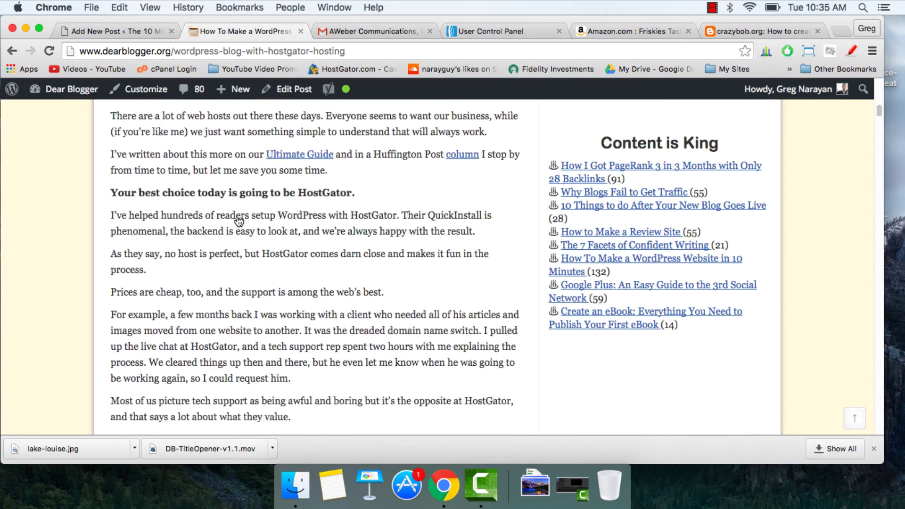
{"action": "scroll", "coordinate": [239, 221], "scroll_direction": "down", "scroll_amount": 11}
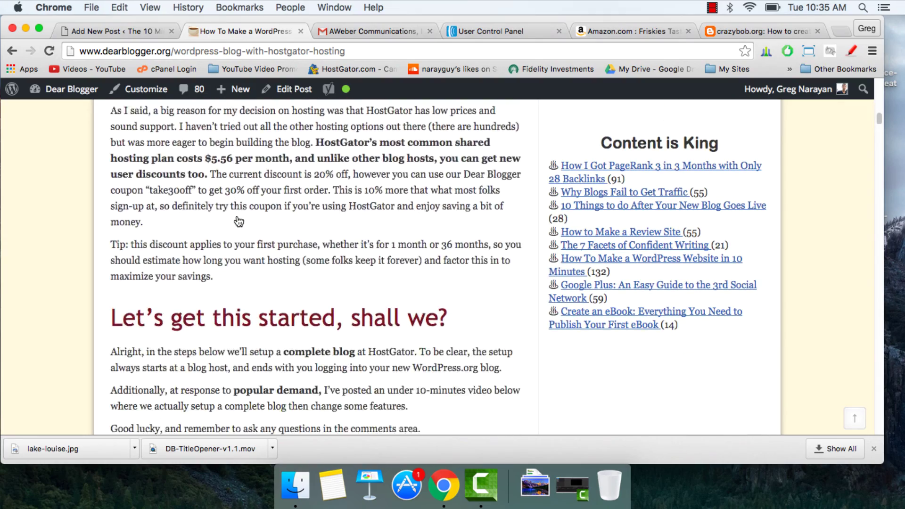
{"action": "scroll", "coordinate": [239, 221], "scroll_direction": "down", "scroll_amount": 2}
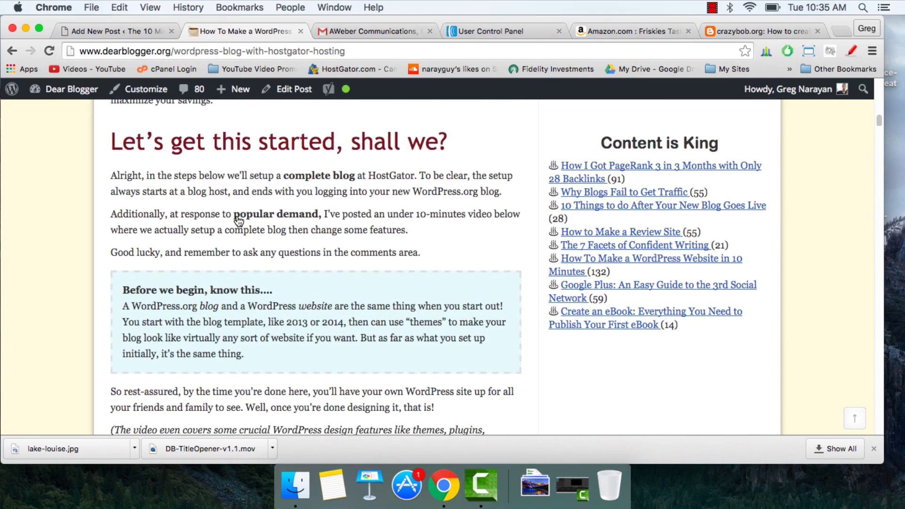
{"action": "scroll", "coordinate": [239, 221], "scroll_direction": "down", "scroll_amount": 1}
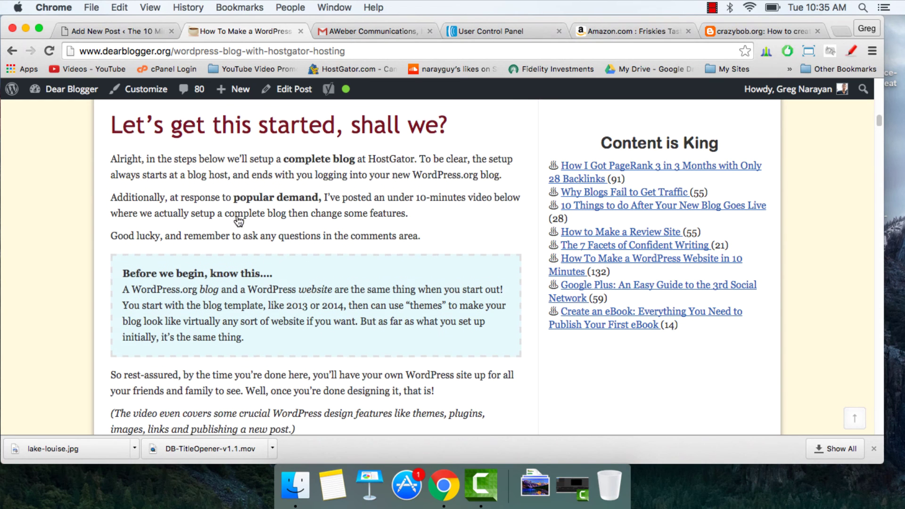
{"action": "scroll", "coordinate": [284, 230], "scroll_direction": "down", "scroll_amount": 7}
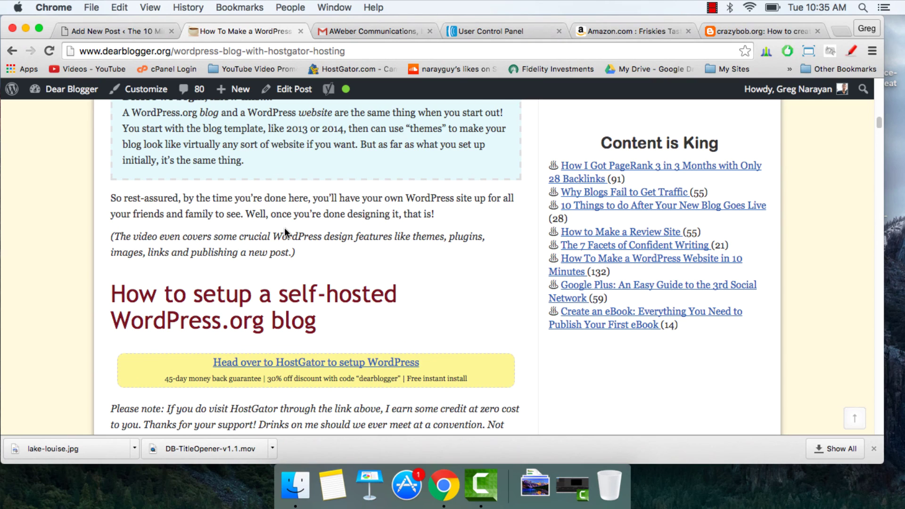
{"action": "scroll", "coordinate": [284, 227], "scroll_direction": "down", "scroll_amount": 1}
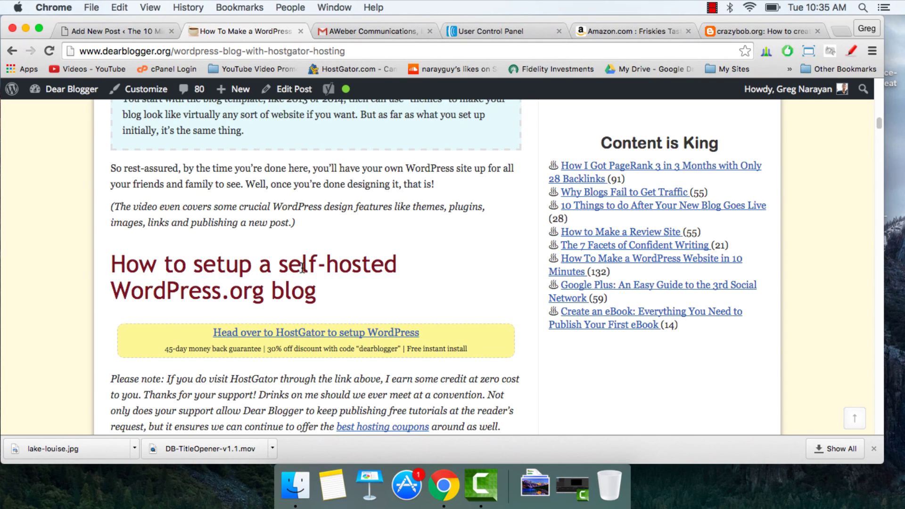
{"action": "scroll", "coordinate": [303, 268], "scroll_direction": "down", "scroll_amount": 1}
{"action": "scroll", "coordinate": [321, 267], "scroll_direction": "down", "scroll_amount": 1}
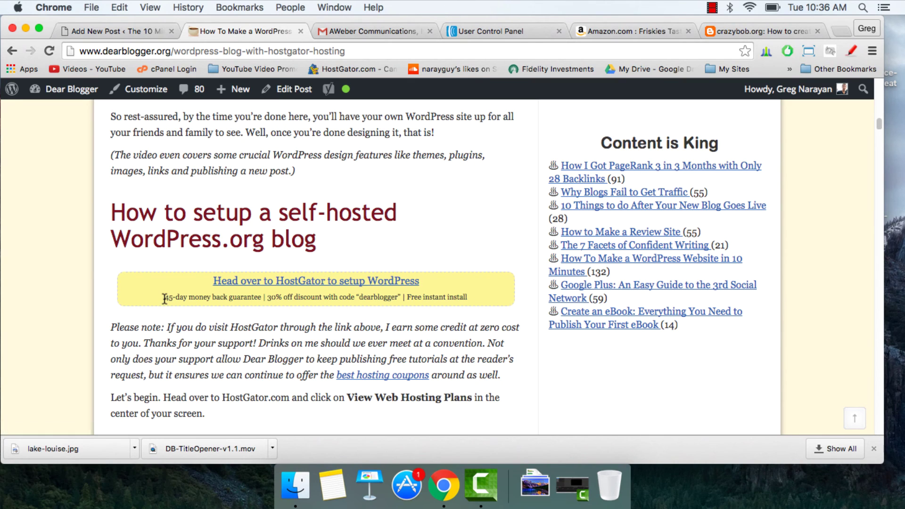
{"action": "left_click_drag", "start_coordinate": [165, 297], "coordinate": [466, 296]}
{"action": "left_click", "coordinate": [473, 296]}
{"action": "triple_click", "coordinate": [324, 270]}
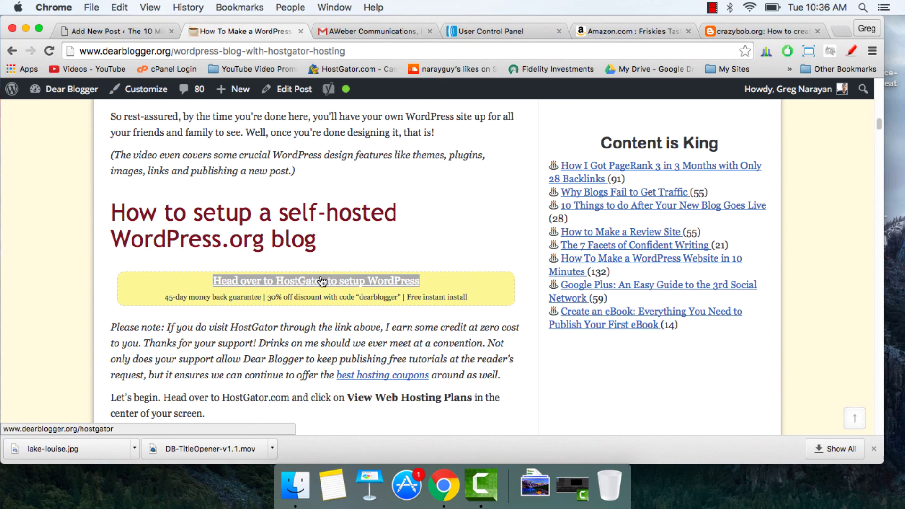
{"action": "left_click", "coordinate": [325, 322]}
{"action": "scroll", "coordinate": [325, 321], "scroll_direction": "down", "scroll_amount": 3}
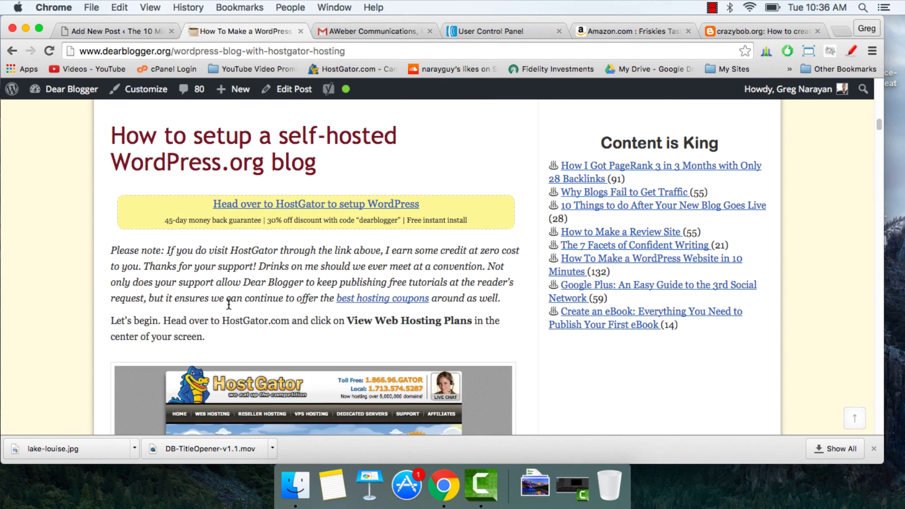
{"action": "triple_click", "coordinate": [326, 205]}
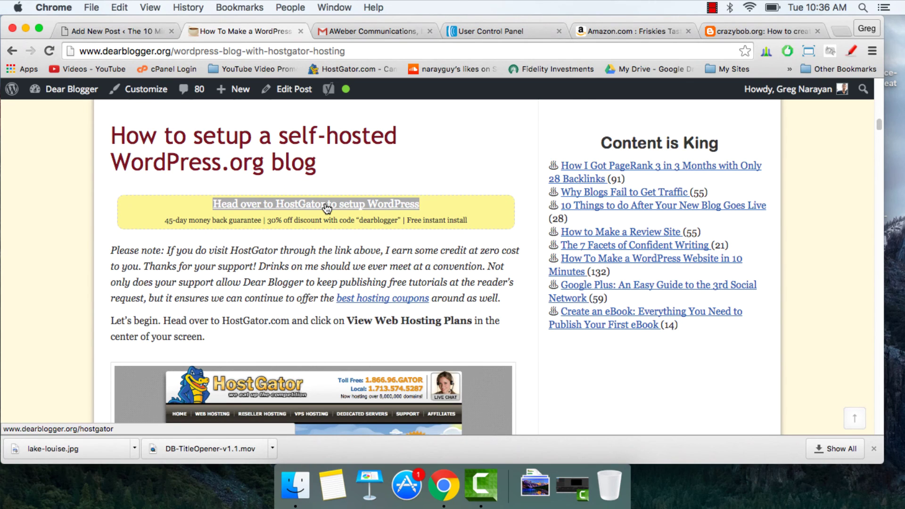
{"action": "left_click", "coordinate": [318, 225]}
{"action": "triple_click", "coordinate": [282, 207]}
{"action": "left_click", "coordinate": [83, 429]}
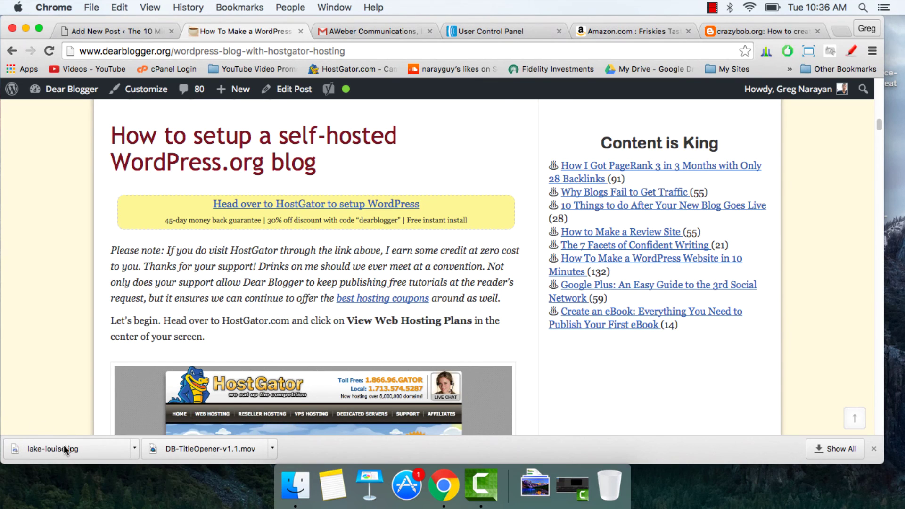
{"action": "triple_click", "coordinate": [270, 206]}
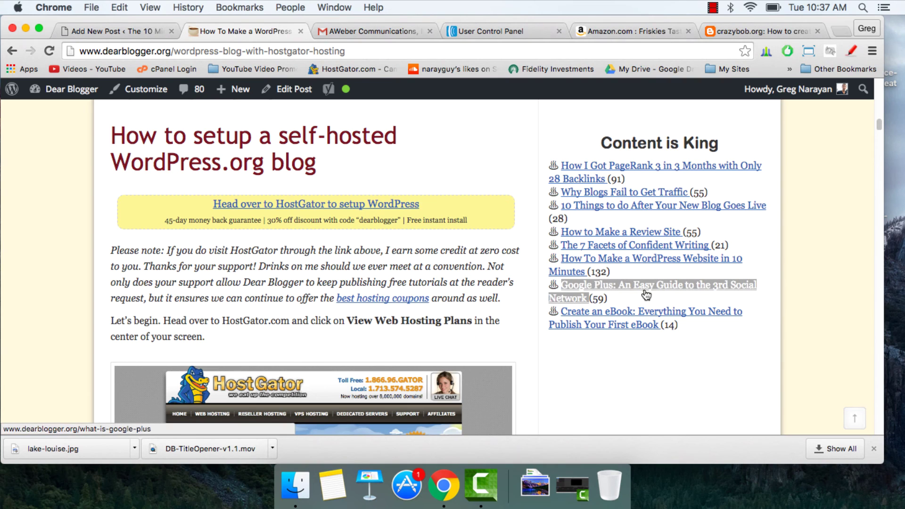
- Reopen the article via its 'How To Make a WordPress Website in 10 Minutes' sidebar link
{"action": "scroll", "coordinate": [780, 315], "scroll_direction": "up", "scroll_amount": 10}
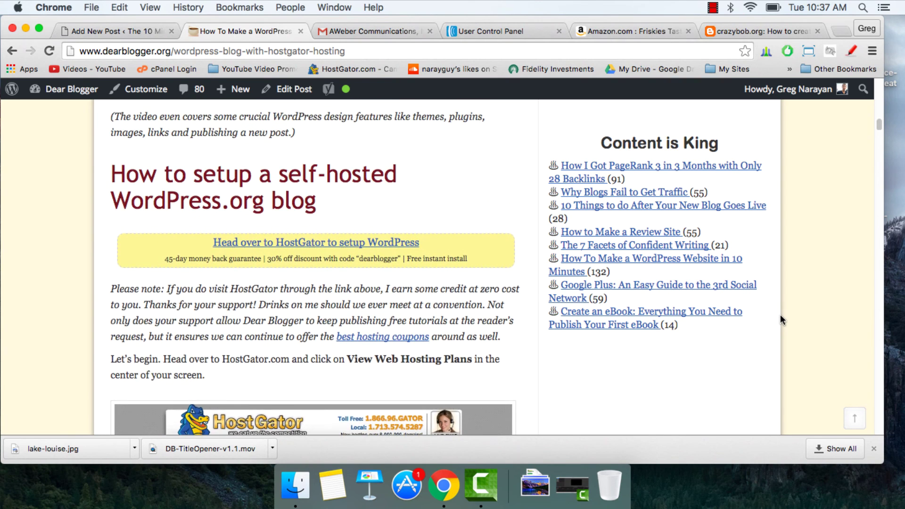
{"action": "scroll", "coordinate": [780, 315], "scroll_direction": "up", "scroll_amount": 2}
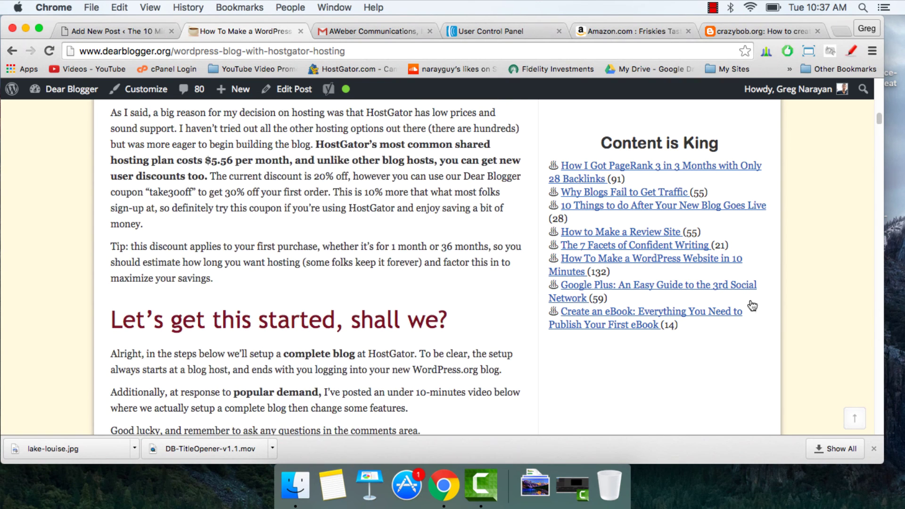
{"action": "scroll", "coordinate": [743, 273], "scroll_direction": "up", "scroll_amount": 6}
{"action": "scroll", "coordinate": [743, 273], "scroll_direction": "up", "scroll_amount": 3}
{"action": "scroll", "coordinate": [743, 273], "scroll_direction": "down", "scroll_amount": 6}
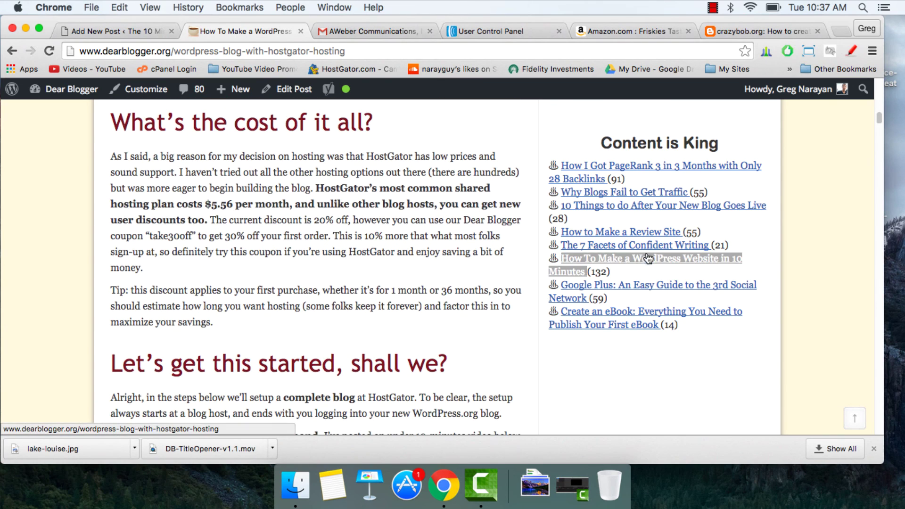
{"action": "left_click", "coordinate": [695, 265]}
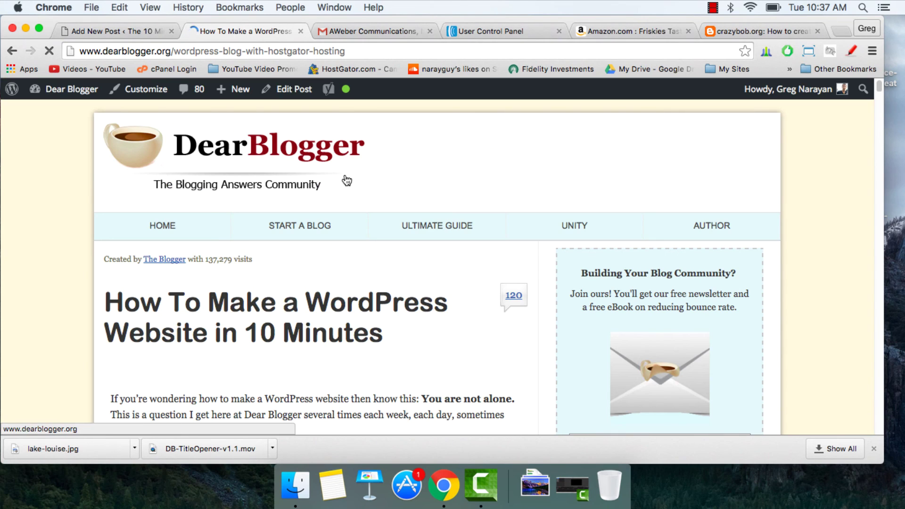
- Scroll down until the My 4 Favorite Tools sidebar widget is in view
{"action": "scroll", "coordinate": [347, 180], "scroll_direction": "down", "scroll_amount": 8}
{"action": "scroll", "coordinate": [347, 180], "scroll_direction": "down", "scroll_amount": 20}
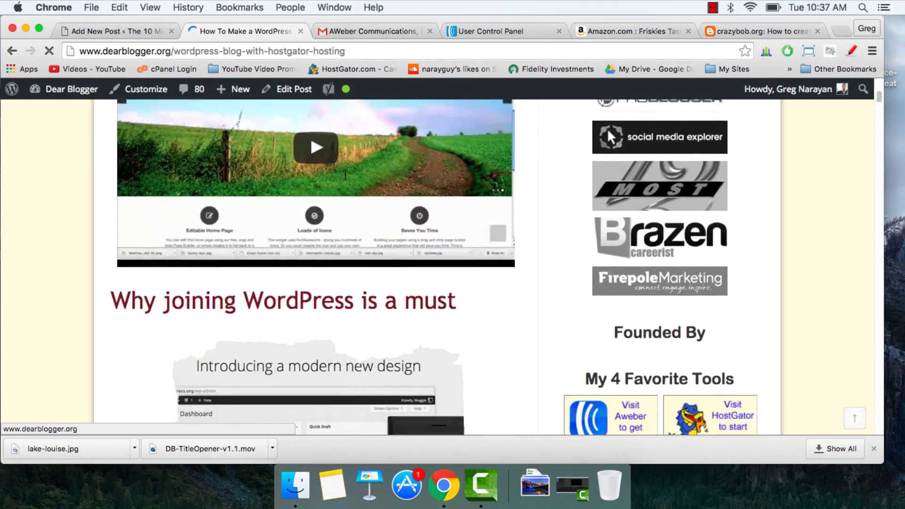
{"action": "scroll", "coordinate": [345, 175], "scroll_direction": "down", "scroll_amount": 15}
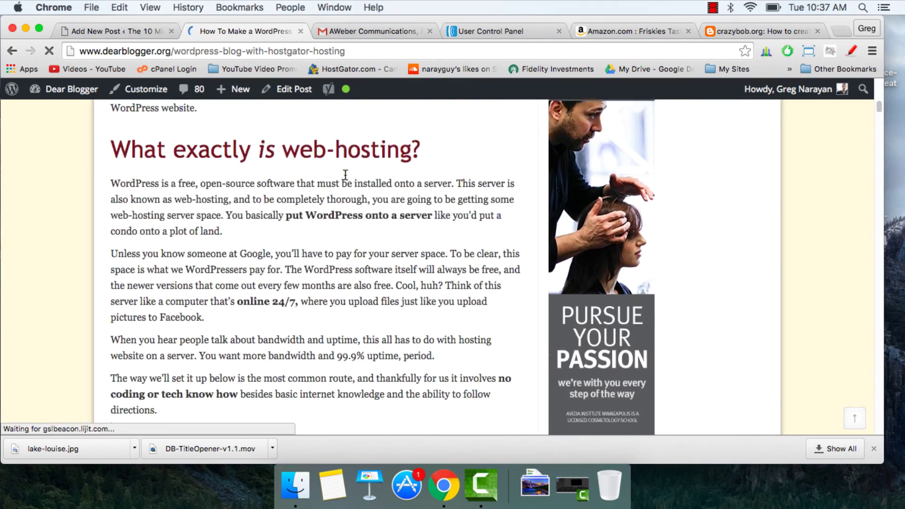
{"action": "scroll", "coordinate": [622, 272], "scroll_direction": "down", "scroll_amount": 1}
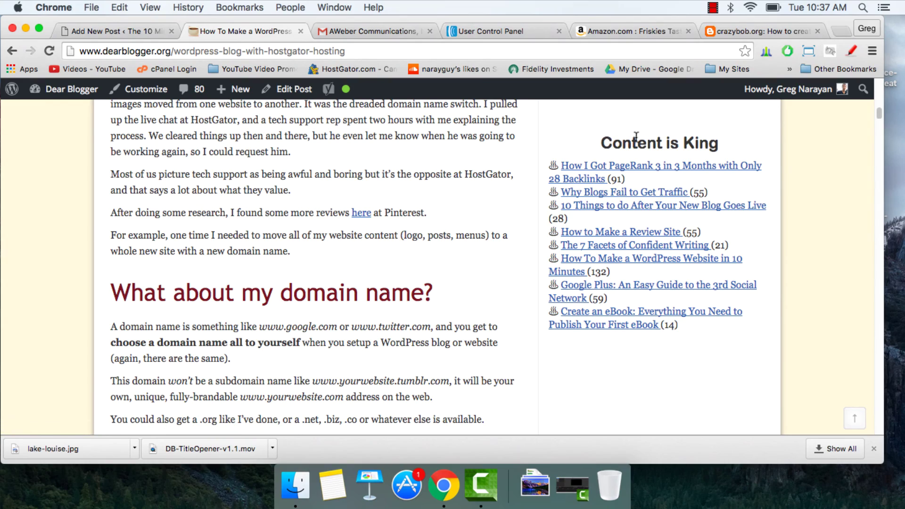
{"action": "scroll", "coordinate": [554, 165], "scroll_direction": "up", "scroll_amount": 5}
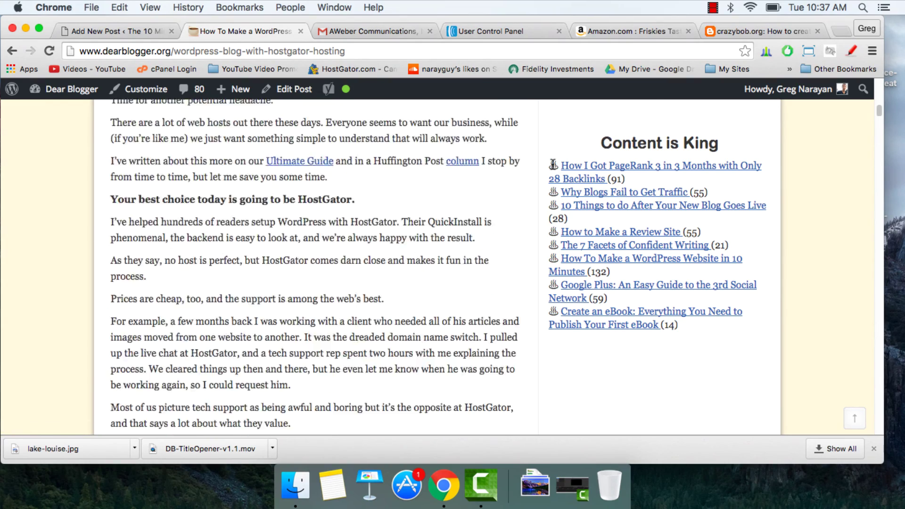
{"action": "scroll", "coordinate": [554, 164], "scroll_direction": "up", "scroll_amount": 15}
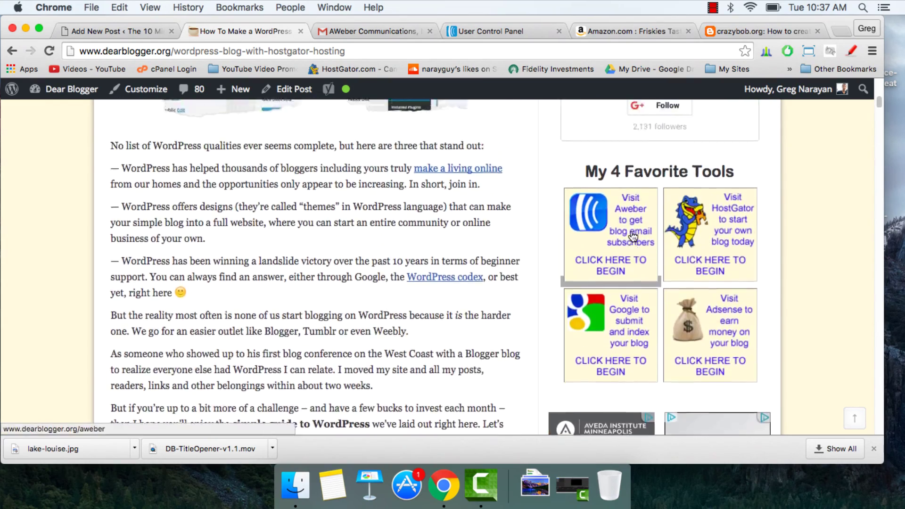
{"action": "left_click_drag", "start_coordinate": [585, 172], "coordinate": [714, 185]}
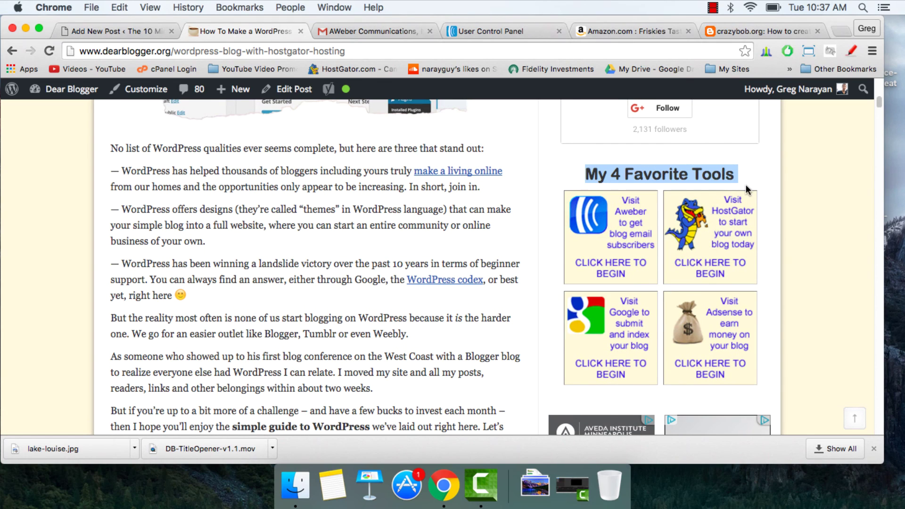
{"action": "left_click", "coordinate": [730, 176]}
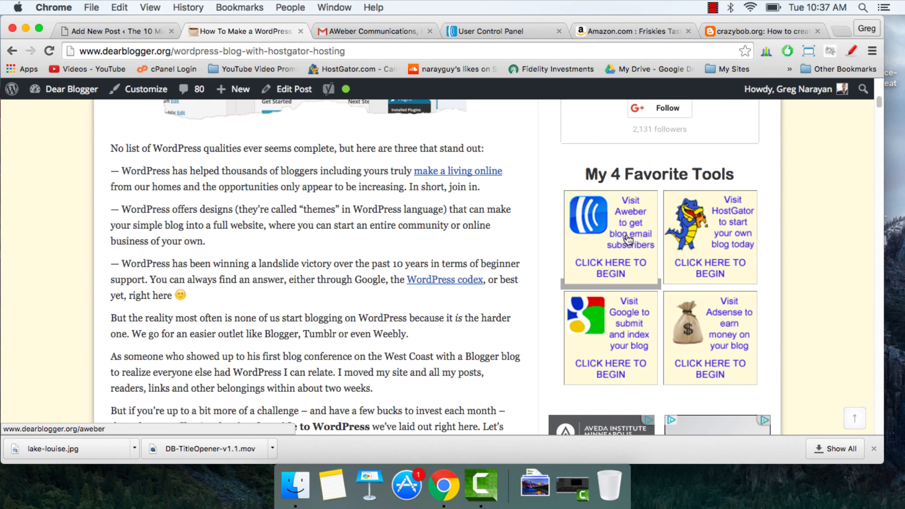
{"action": "left_click", "coordinate": [722, 248]}
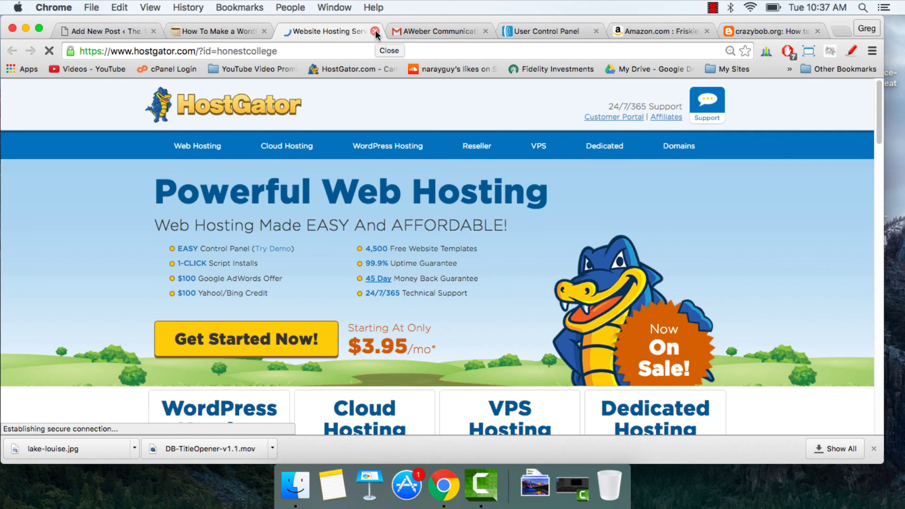
{"action": "left_click", "coordinate": [375, 32]}
{"action": "left_click", "coordinate": [613, 283]}
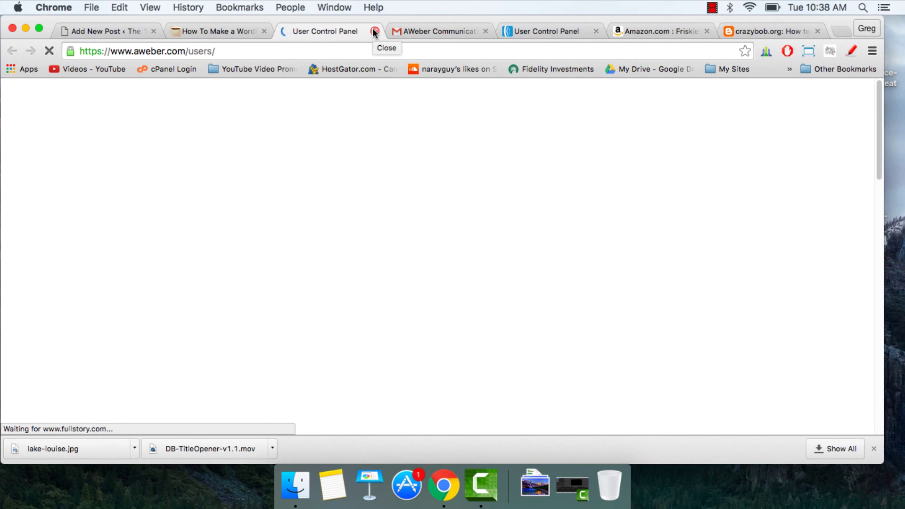
{"action": "left_click", "coordinate": [375, 32]}
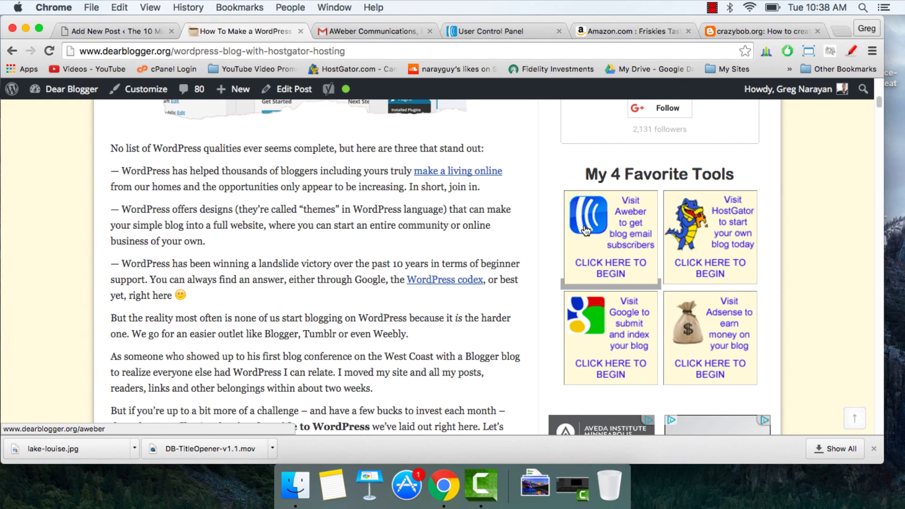
- Select the Content is King sidebar widget text on the article to inspect it
{"action": "scroll", "coordinate": [586, 230], "scroll_direction": "down", "scroll_amount": 2}
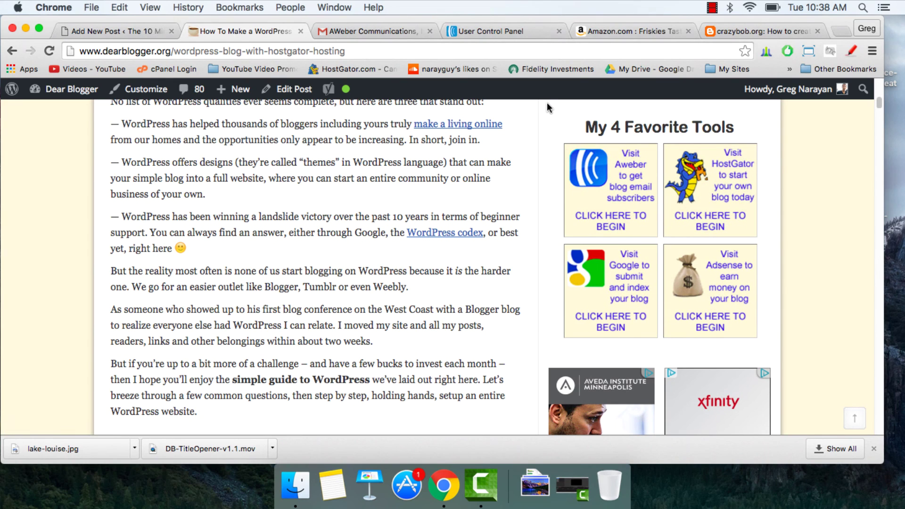
{"action": "scroll", "coordinate": [805, 313], "scroll_direction": "down", "scroll_amount": 10}
{"action": "left_click_drag", "start_coordinate": [562, 208], "coordinate": [768, 412]}
{"action": "left_click", "coordinate": [767, 412]}
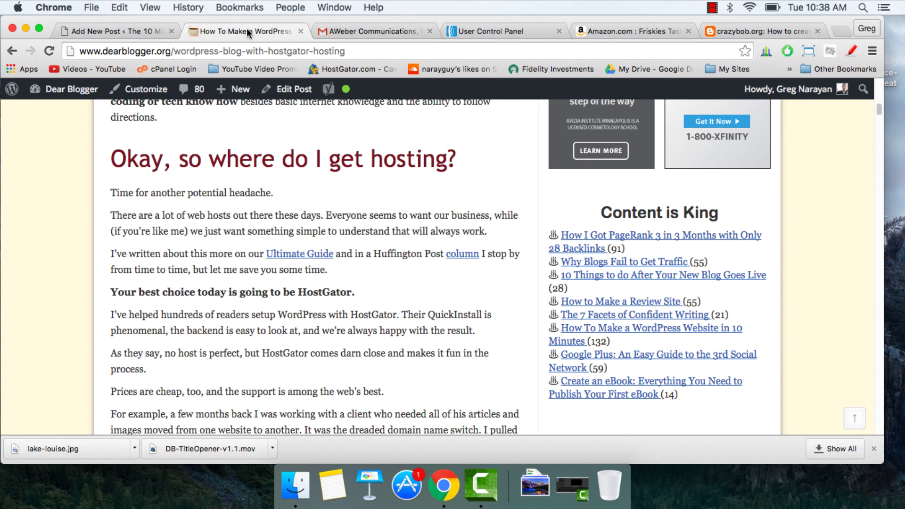
- In the draft post, delete the URL and Tasty Treasures link code
{"action": "left_click", "coordinate": [90, 30]}
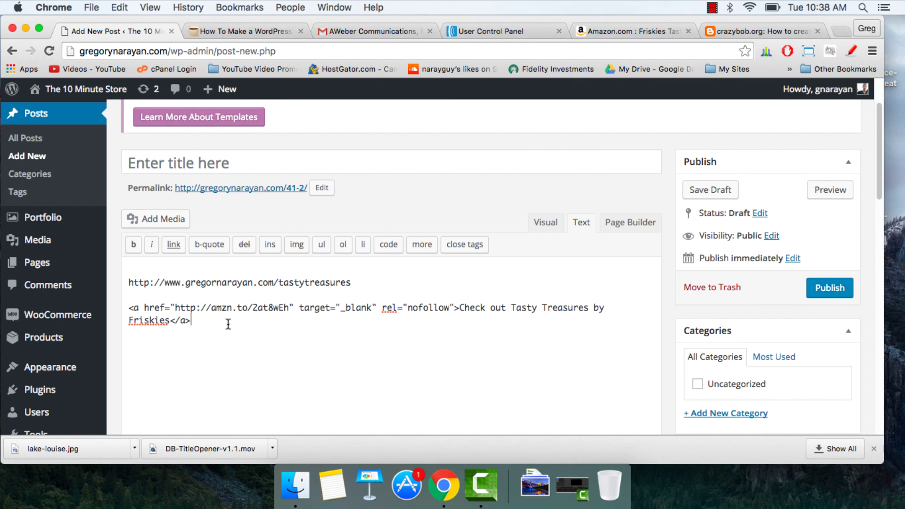
{"action": "left_click_drag", "start_coordinate": [222, 323], "coordinate": [136, 264]}
{"action": "key", "text": "BackSpace"}
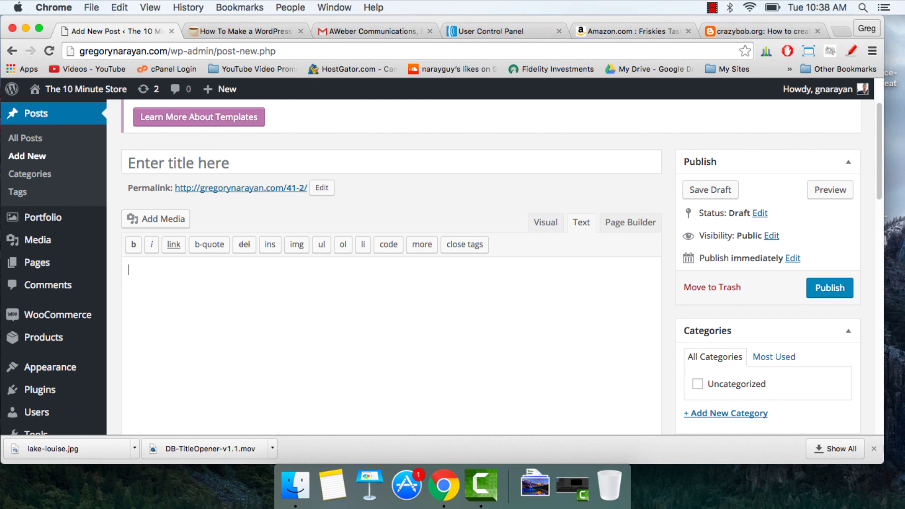
{"action": "scroll", "coordinate": [165, 268], "scroll_direction": "down", "scroll_amount": 2}
- Open Dear Blogger's New > Post editor in a new tab beside the other editor
{"action": "left_click", "coordinate": [242, 31]}
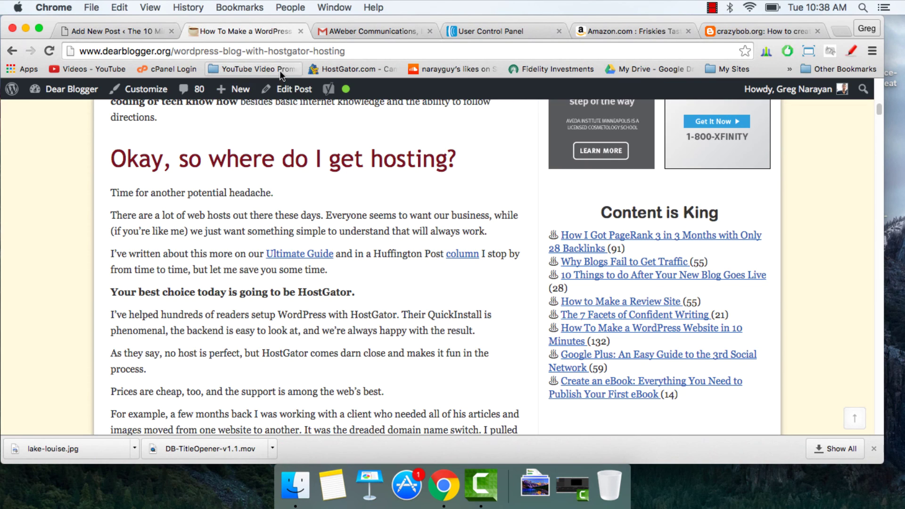
{"action": "mouse_move", "coordinate": [233, 89]}
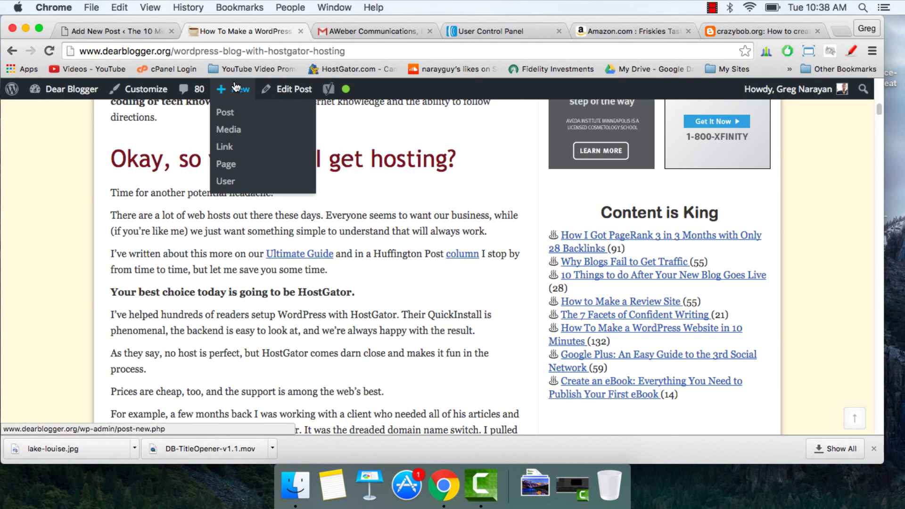
{"action": "right_click", "coordinate": [233, 114]}
{"action": "left_click", "coordinate": [258, 114]}
{"action": "left_click", "coordinate": [337, 30]}
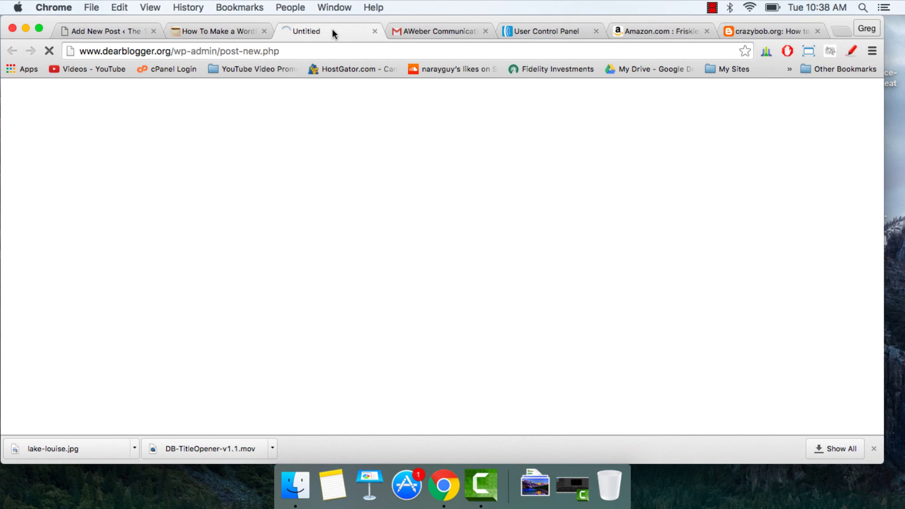
{"action": "left_click_drag", "start_coordinate": [337, 30], "coordinate": [271, 28]}
{"action": "left_click", "coordinate": [335, 33]}
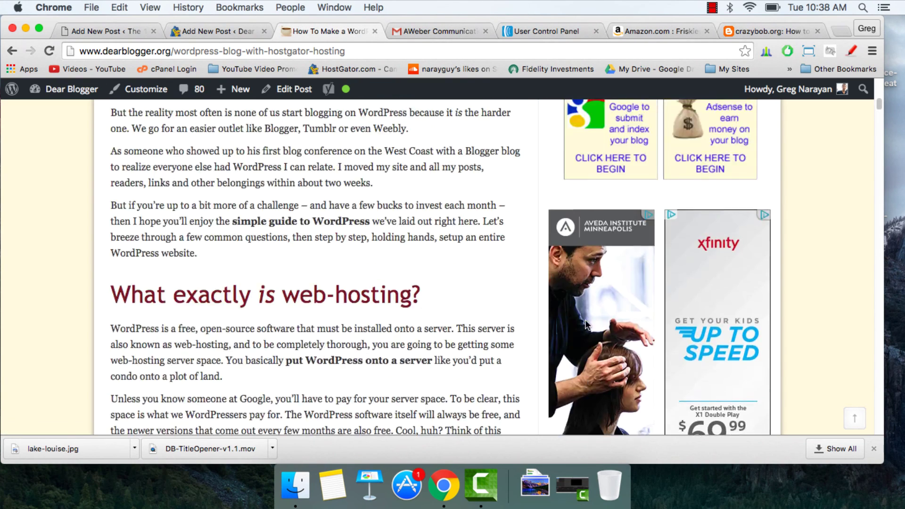
{"action": "scroll", "coordinate": [586, 324], "scroll_direction": "up", "scroll_amount": 5}
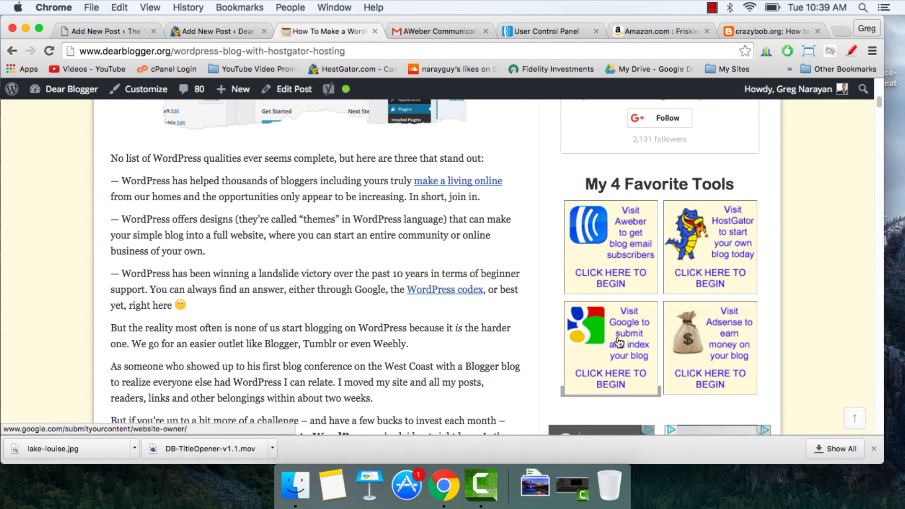
- Insert the wood-press-faded WordPress logo from the Media Library, left-aligned at 300 × 300
{"action": "left_click", "coordinate": [212, 30]}
{"action": "scroll", "coordinate": [142, 267], "scroll_direction": "down", "scroll_amount": 1}
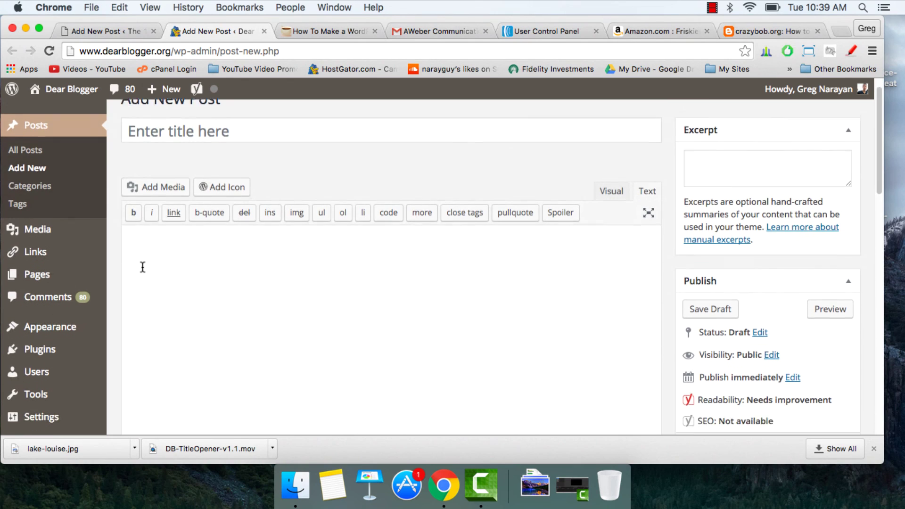
{"action": "scroll", "coordinate": [142, 268], "scroll_direction": "up", "scroll_amount": 1}
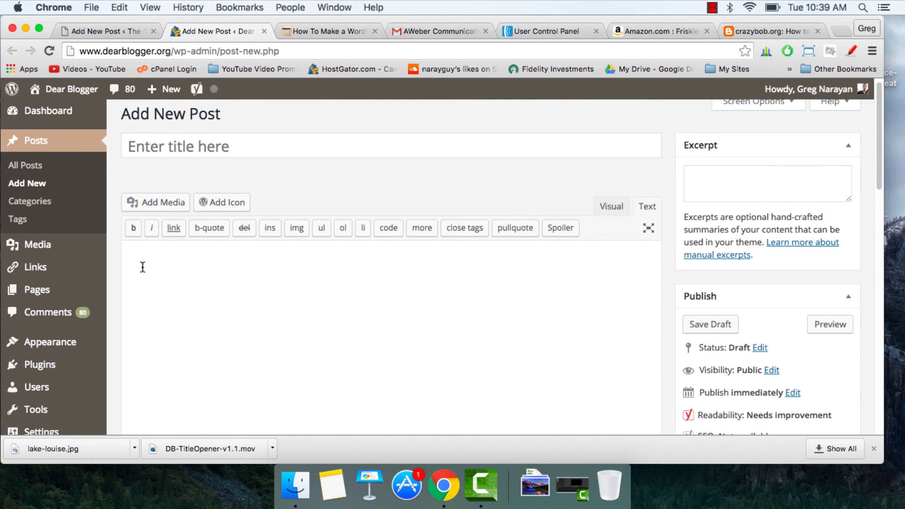
{"action": "left_click", "coordinate": [146, 202]}
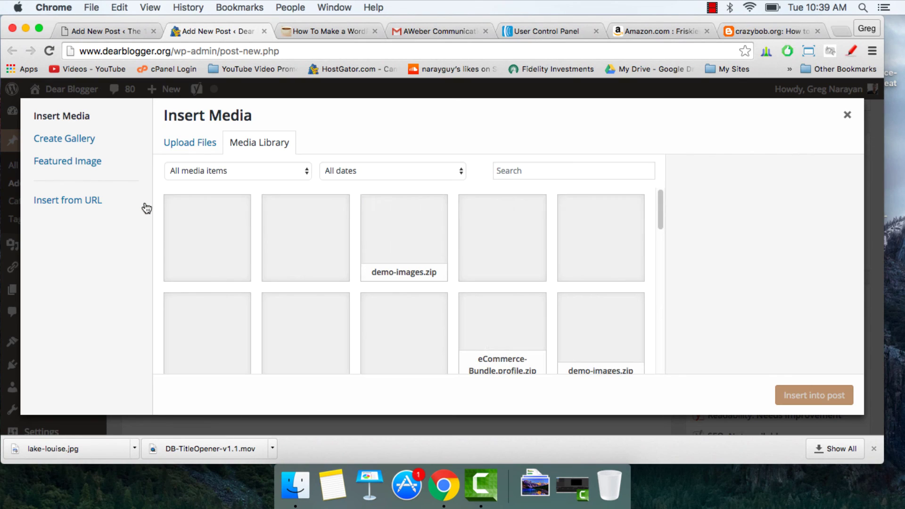
{"action": "left_click", "coordinate": [521, 171]}
{"action": "scroll", "coordinate": [424, 266], "scroll_direction": "down", "scroll_amount": 10}
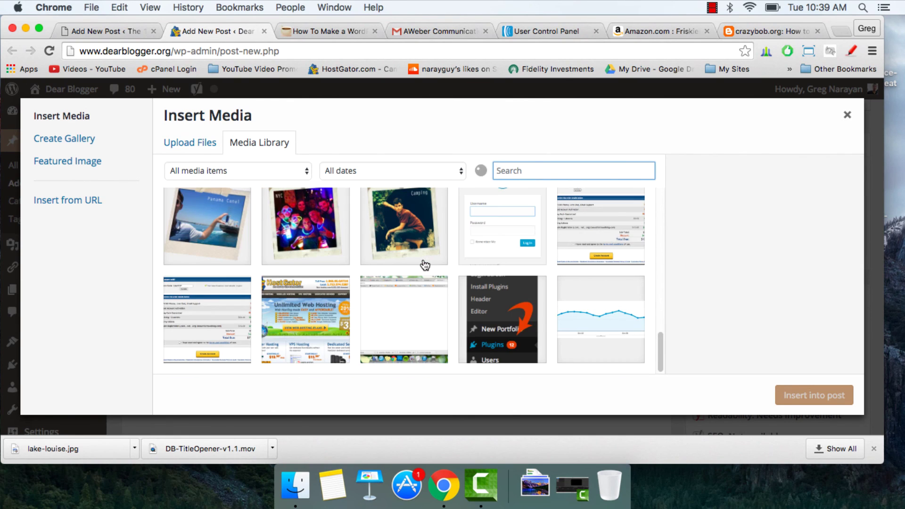
{"action": "scroll", "coordinate": [406, 281], "scroll_direction": "down", "scroll_amount": 5}
{"action": "scroll", "coordinate": [407, 281], "scroll_direction": "down", "scroll_amount": 3}
{"action": "scroll", "coordinate": [406, 281], "scroll_direction": "down", "scroll_amount": 5}
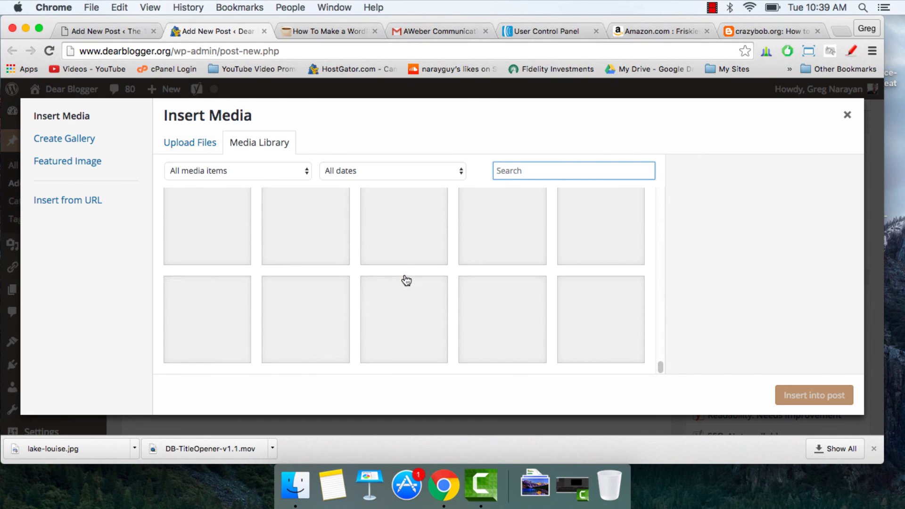
{"action": "scroll", "coordinate": [407, 281], "scroll_direction": "down", "scroll_amount": 3}
{"action": "scroll", "coordinate": [407, 281], "scroll_direction": "down", "scroll_amount": 10}
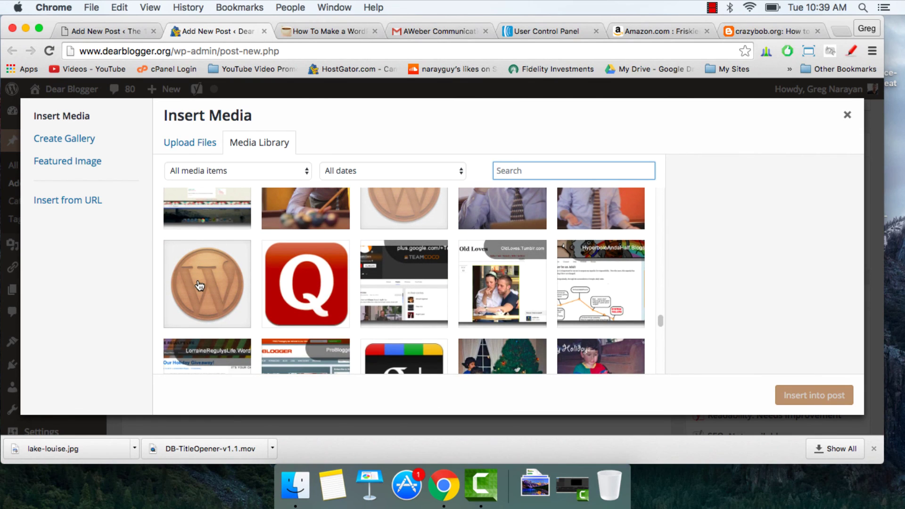
{"action": "left_click", "coordinate": [200, 285]}
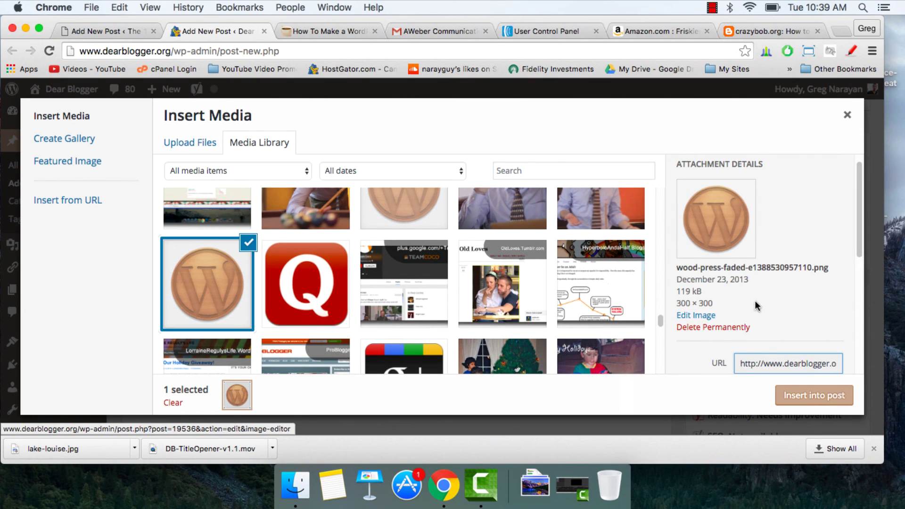
{"action": "scroll", "coordinate": [804, 330], "scroll_direction": "down", "scroll_amount": 5}
{"action": "left_click", "coordinate": [801, 396]}
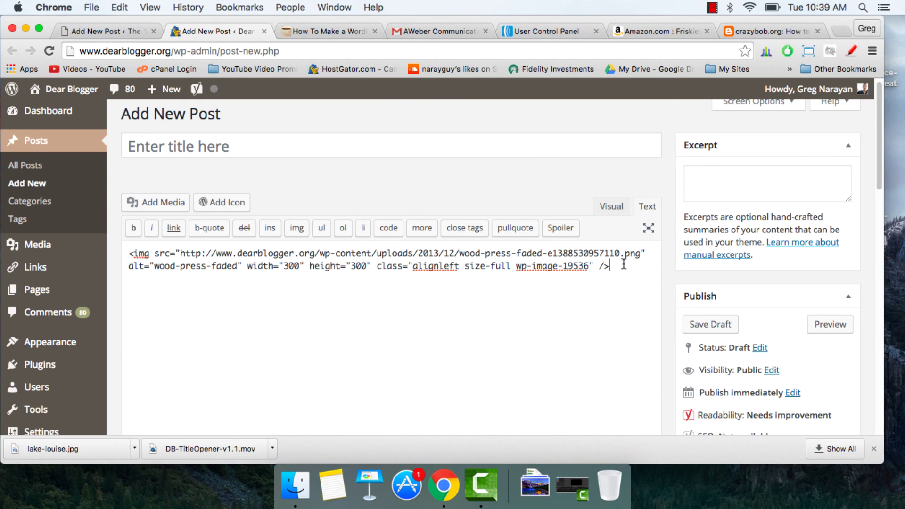
- Resize the logo to 100 × 100 and add the sentence recommending WordPress as incredibly easy to use
{"action": "double_click", "coordinate": [284, 263]}
{"action": "type", "text": "100"}
{"action": "double_click", "coordinate": [364, 267]}
{"action": "type", "text": "100\" class=\"alignl"}
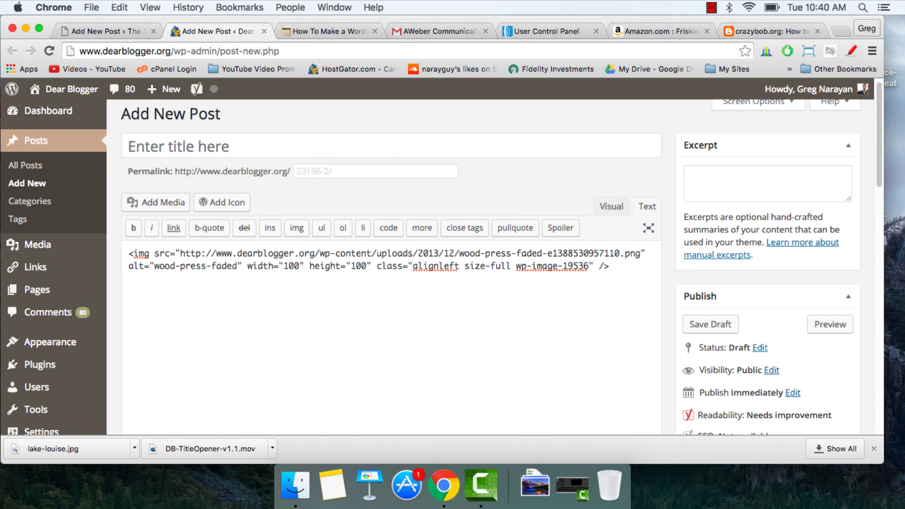
{"action": "type", "text": "eft size-full wp-image-19536\" />  I recommend WordPres"}
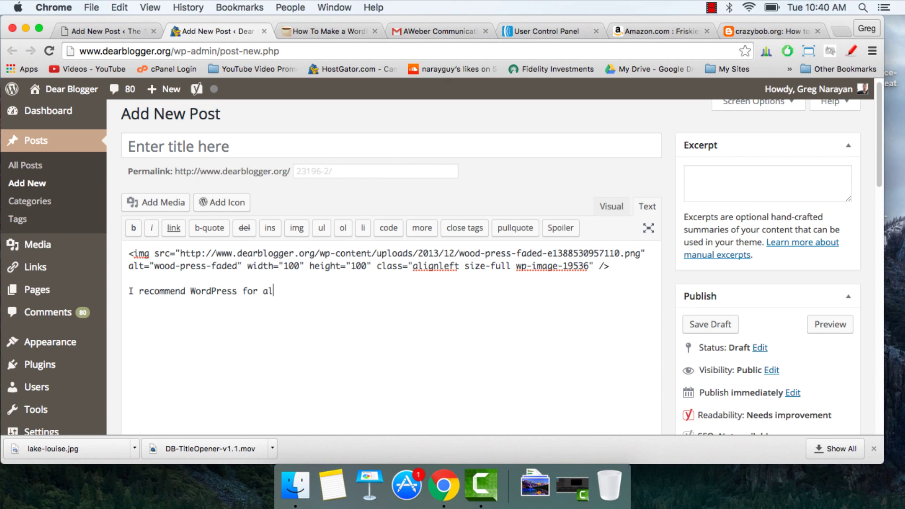
{"action": "type", "text": "s for all blogs and website"}
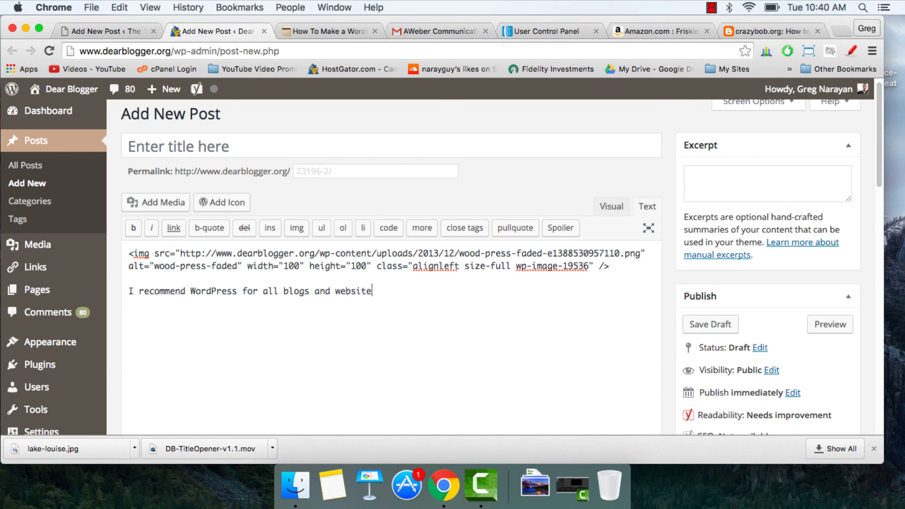
{"action": "type", "text": "s because it's icre"}
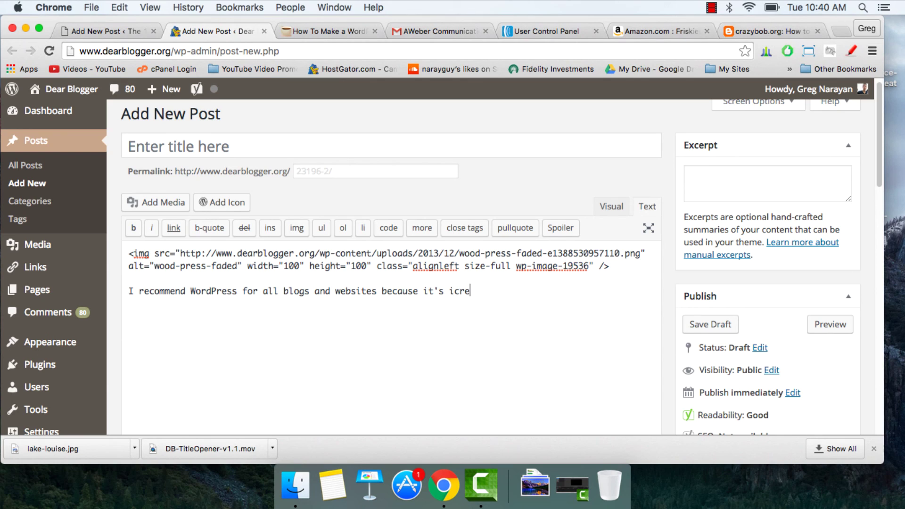
{"action": "key", "text": "BackSpace"}
{"action": "type", "text": "dibly ease to"}
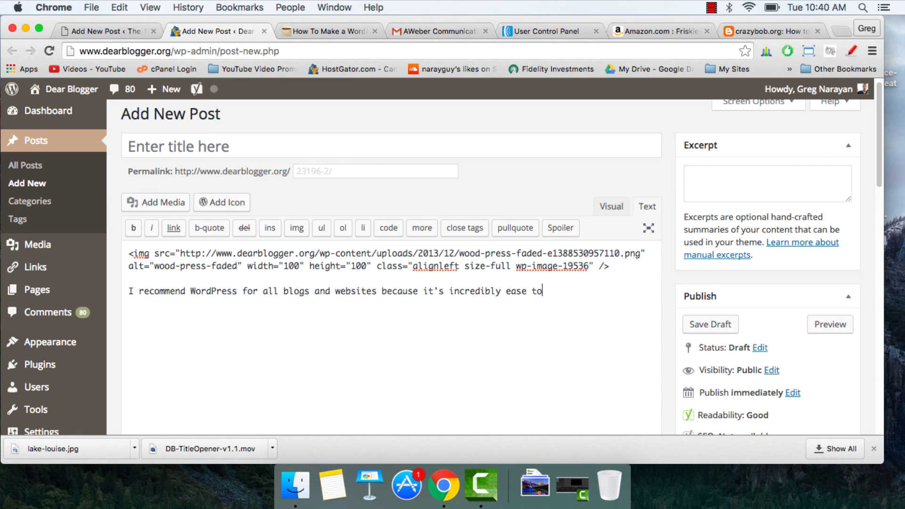
{"action": "type", "text": " use!"}
- Append 'Learn more' to the end of the recommendation line
{"action": "triple_click", "coordinate": [590, 292]}
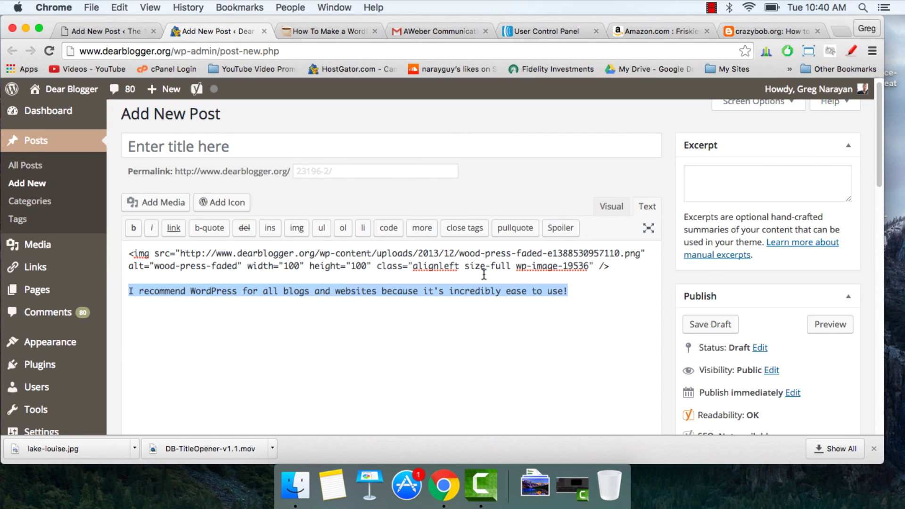
{"action": "left_click", "coordinate": [403, 284]}
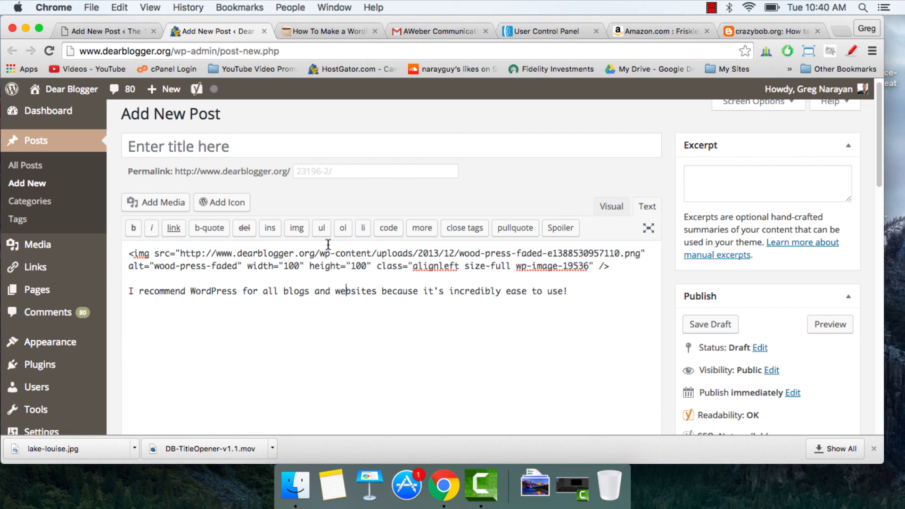
{"action": "left_click", "coordinate": [599, 293]}
{"action": "type", "text": "Learn more."}
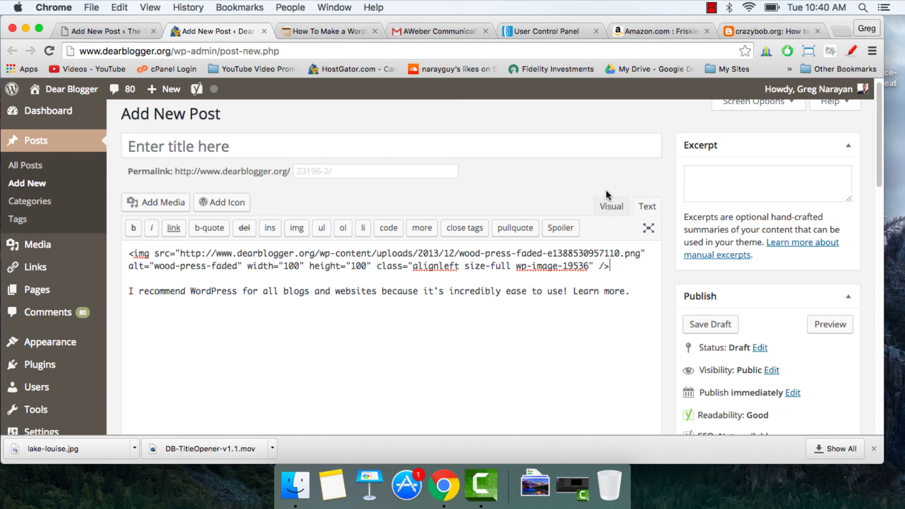
- Switch the post to the Visual view and select the WordPress logo image
{"action": "left_click", "coordinate": [612, 207]}
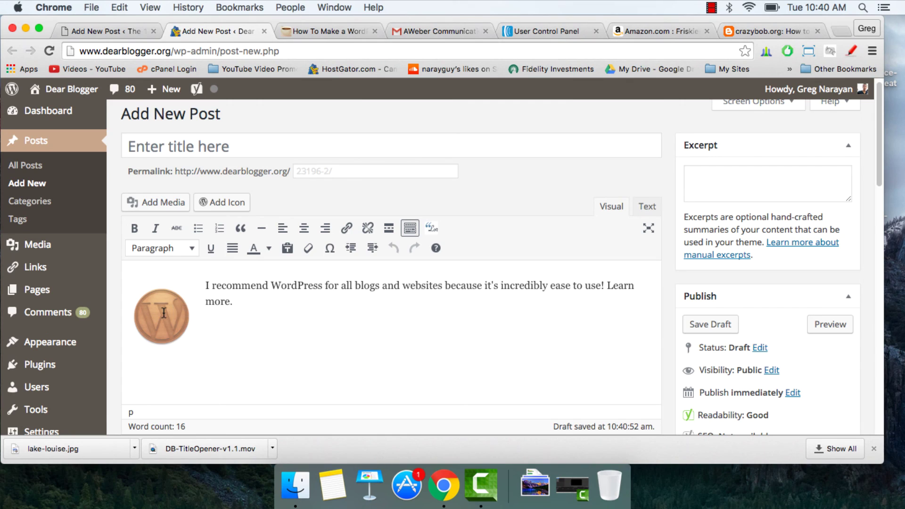
{"action": "left_click", "coordinate": [164, 313]}
{"action": "left_click", "coordinate": [223, 320]}
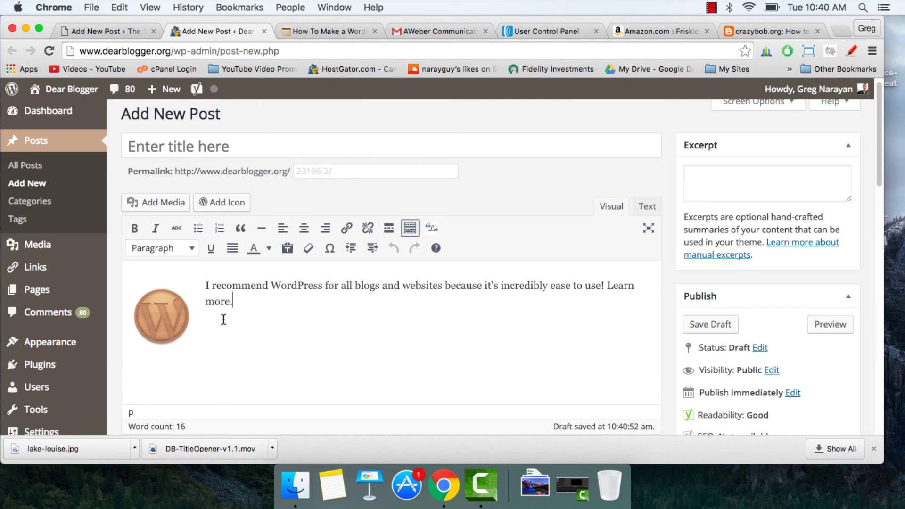
{"action": "left_click", "coordinate": [162, 310]}
{"action": "left_click", "coordinate": [247, 300]}
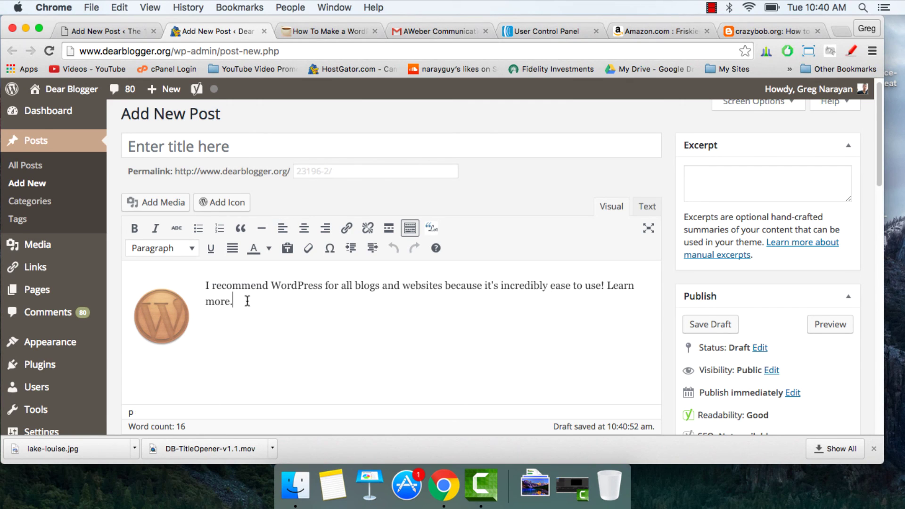
{"action": "left_click", "coordinate": [161, 317]}
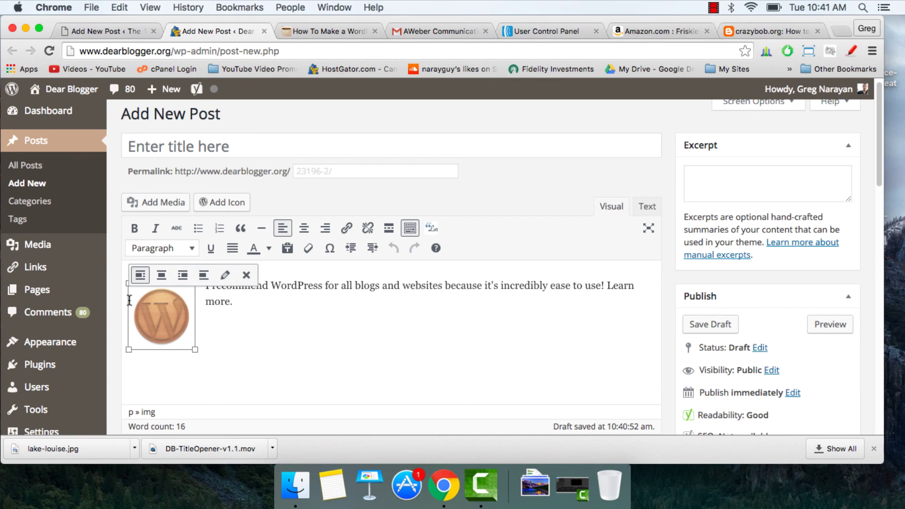
- Try no alignment and centering on the logo, then settle on left alignment with text wrapping beside it
{"action": "left_click", "coordinate": [205, 283]}
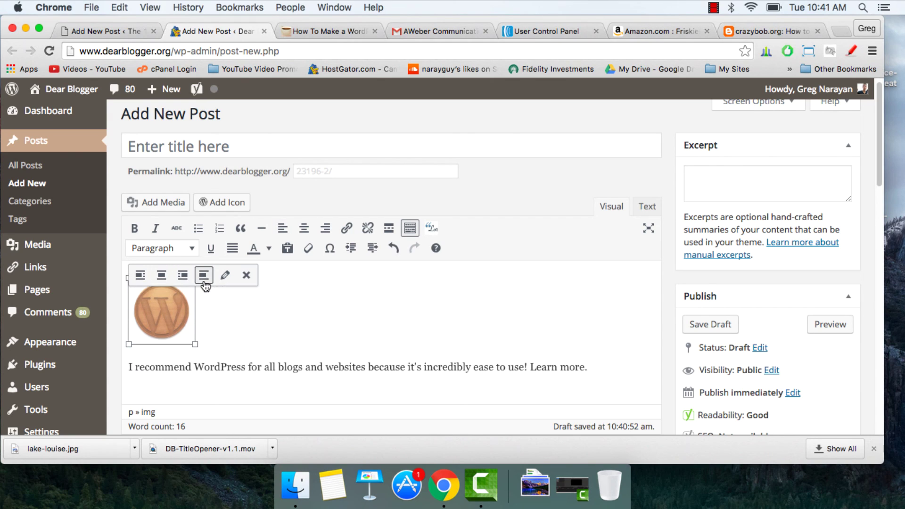
{"action": "left_click", "coordinate": [237, 364]}
{"action": "scroll", "coordinate": [237, 362], "scroll_direction": "down", "scroll_amount": 1}
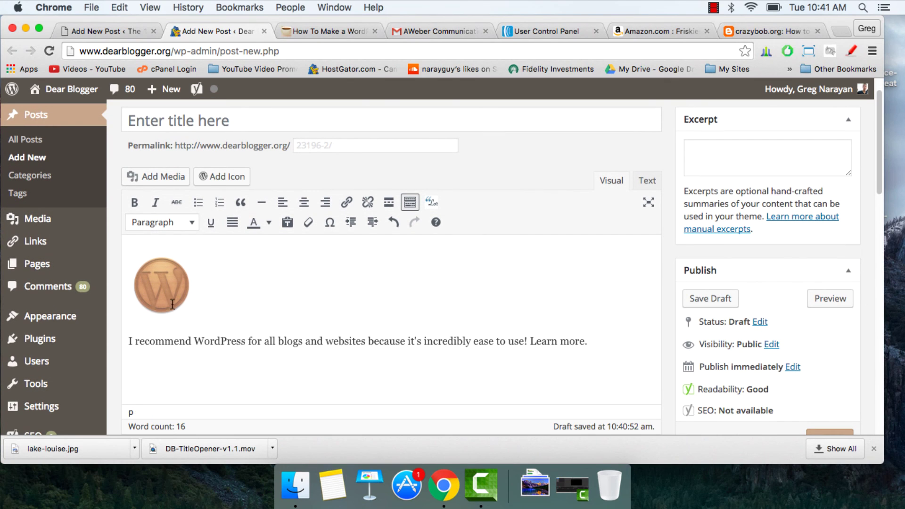
{"action": "left_click", "coordinate": [172, 304]}
{"action": "left_click", "coordinate": [138, 329]}
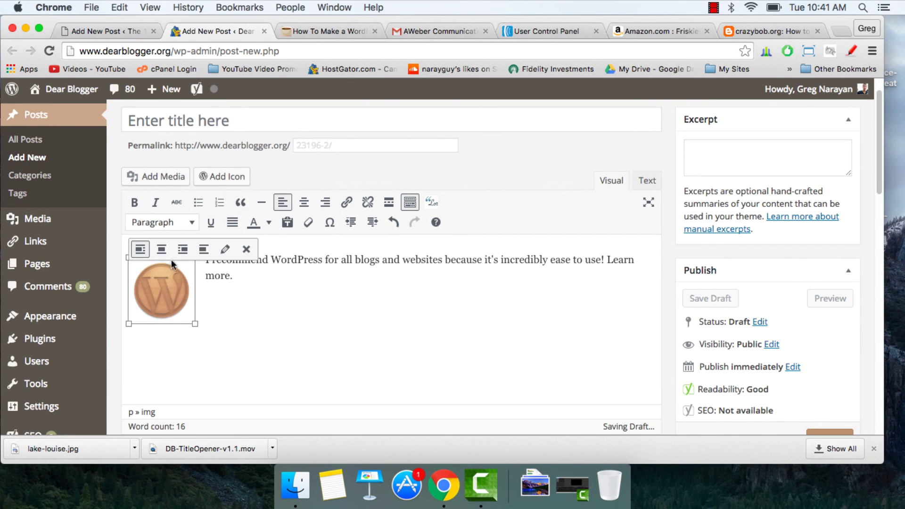
{"action": "left_click", "coordinate": [203, 249]}
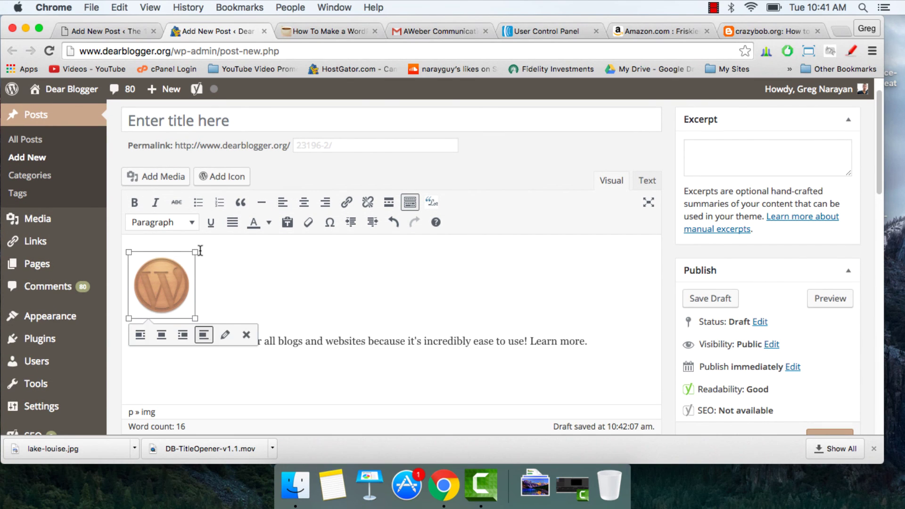
{"action": "left_click", "coordinate": [160, 336]}
{"action": "left_click", "coordinate": [339, 338]}
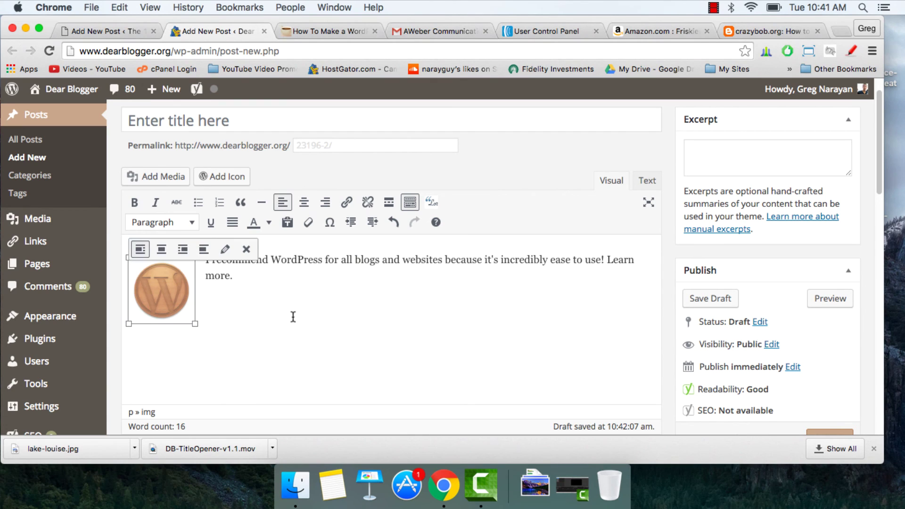
{"action": "left_click", "coordinate": [253, 274]}
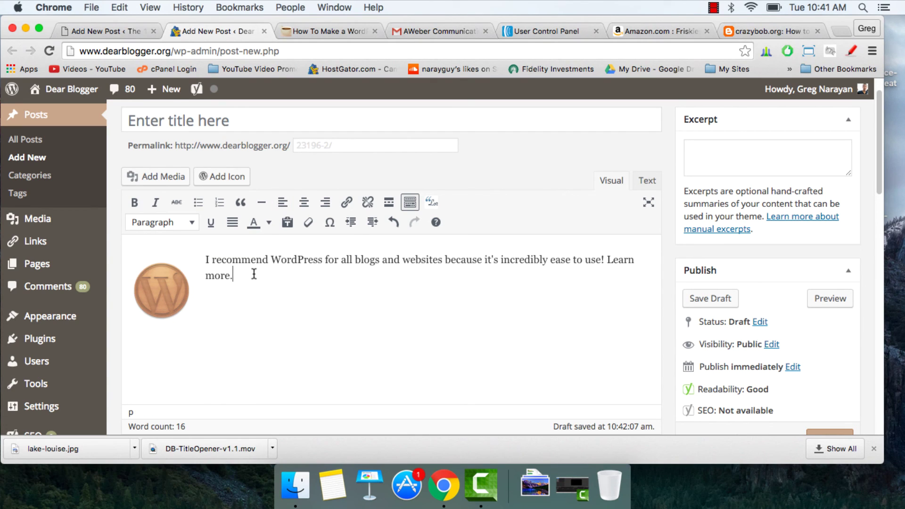
- Copy the web address of the wordpress-blog-with-hostgator-hosting article from its browser tab
{"action": "left_click", "coordinate": [310, 29]}
{"action": "left_click", "coordinate": [302, 51]}
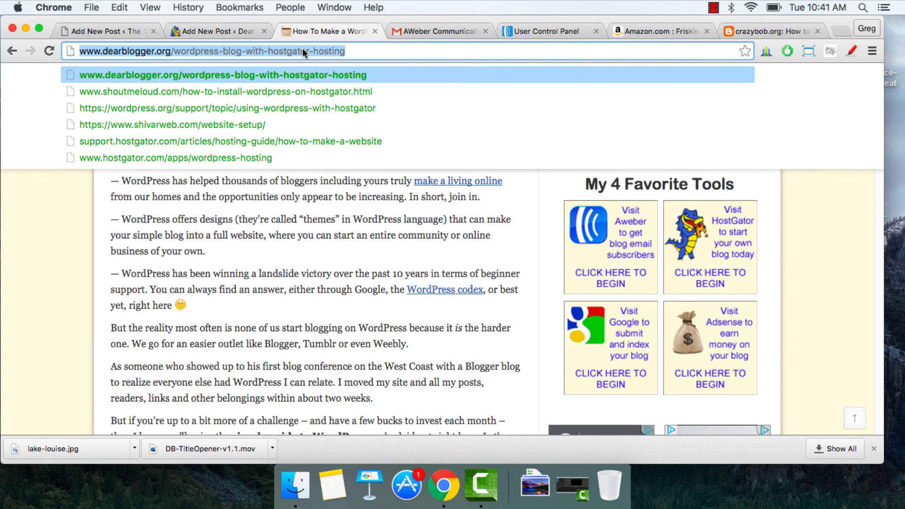
{"action": "right_click", "coordinate": [302, 50]}
{"action": "left_click", "coordinate": [320, 69]}
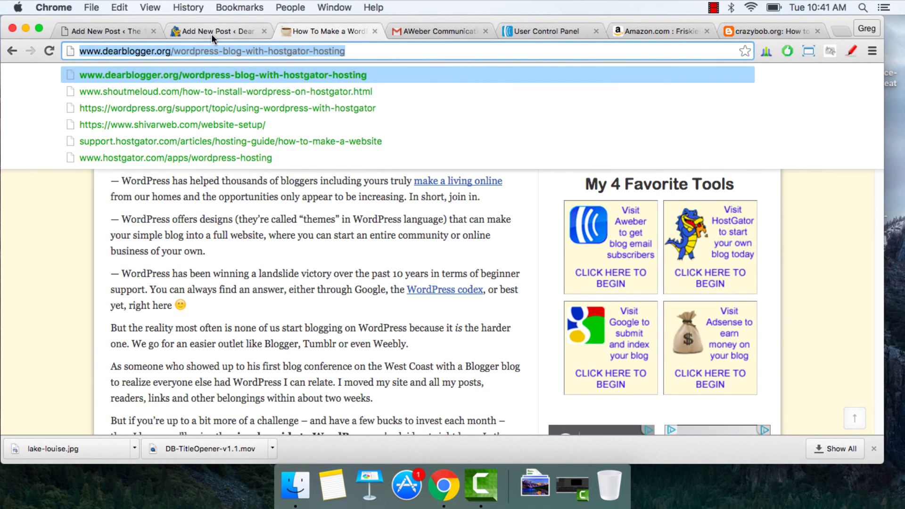
{"action": "left_click", "coordinate": [211, 34]}
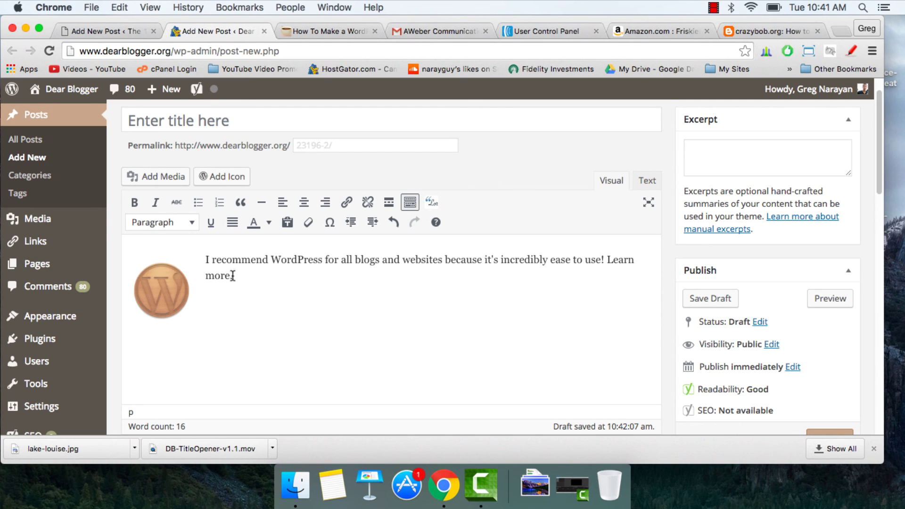
- Link the words 'Learn more.' to the copied article address
{"action": "left_click_drag", "start_coordinate": [233, 276], "coordinate": [611, 254]}
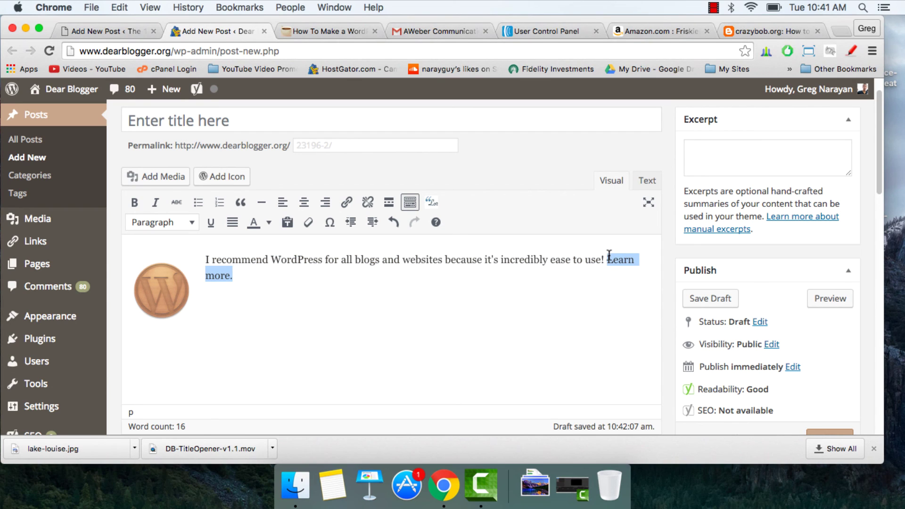
{"action": "left_click", "coordinate": [348, 204]}
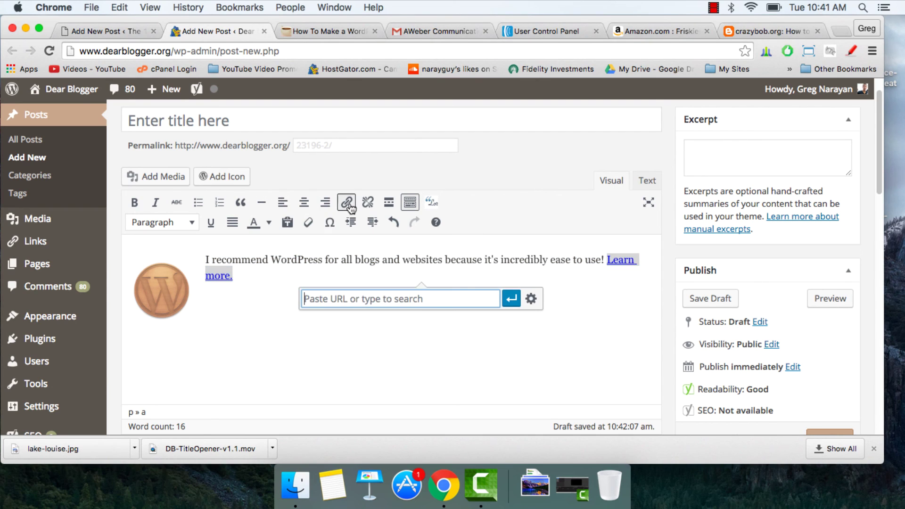
{"action": "key", "text": "super+v"}
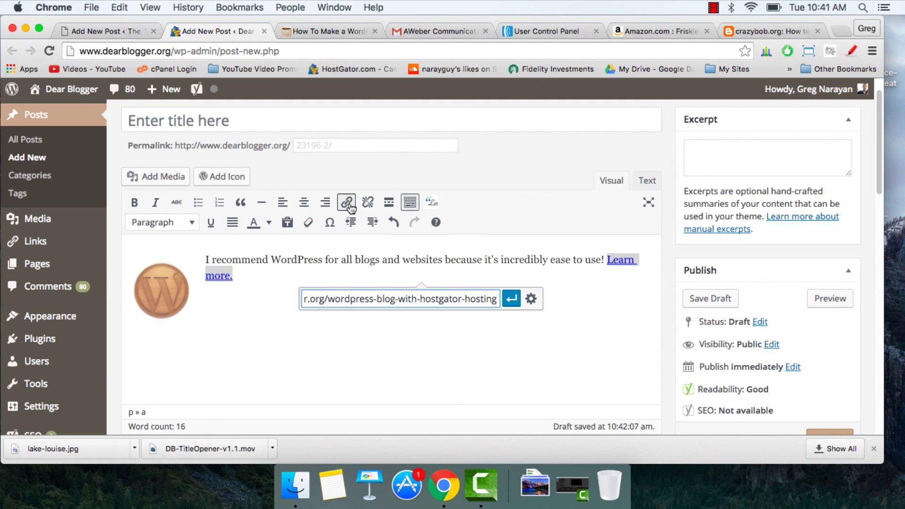
{"action": "left_click", "coordinate": [511, 298]}
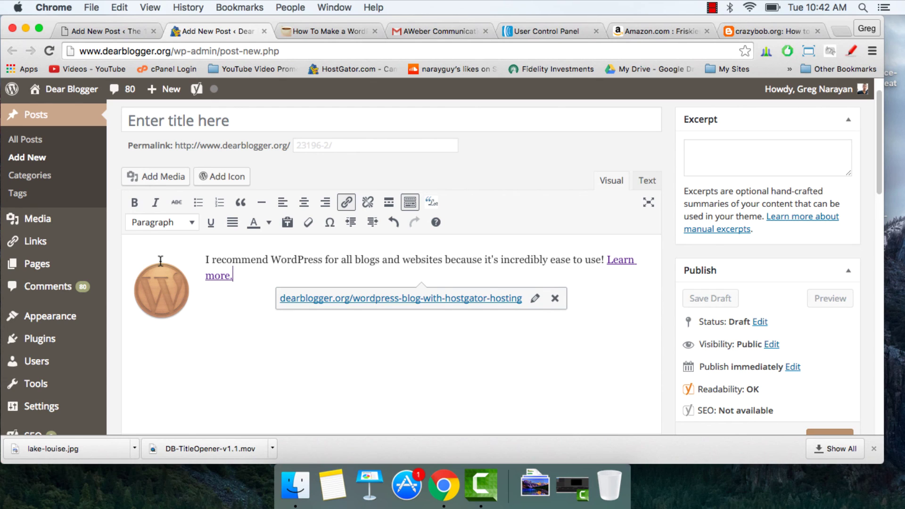
- Link the WordPress logo image to the same article address
{"action": "left_click", "coordinate": [162, 294]}
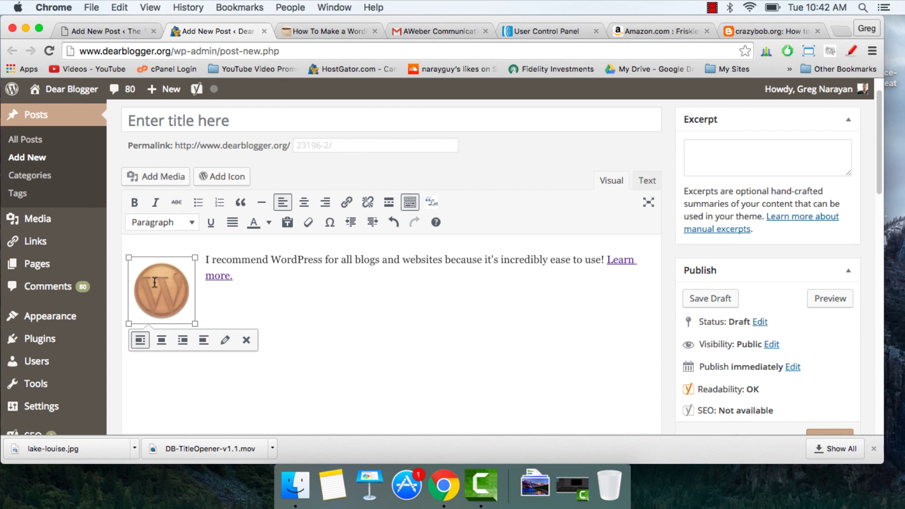
{"action": "left_click", "coordinate": [346, 206]}
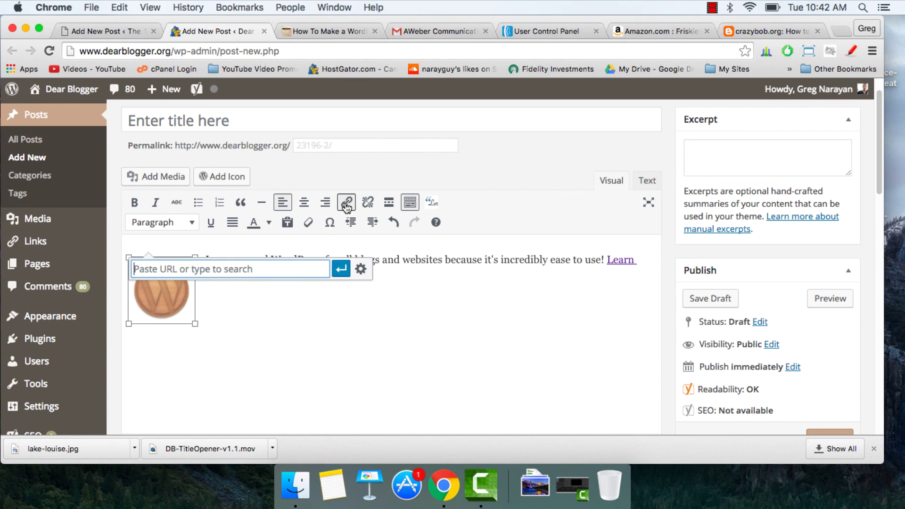
{"action": "right_click", "coordinate": [191, 266]}
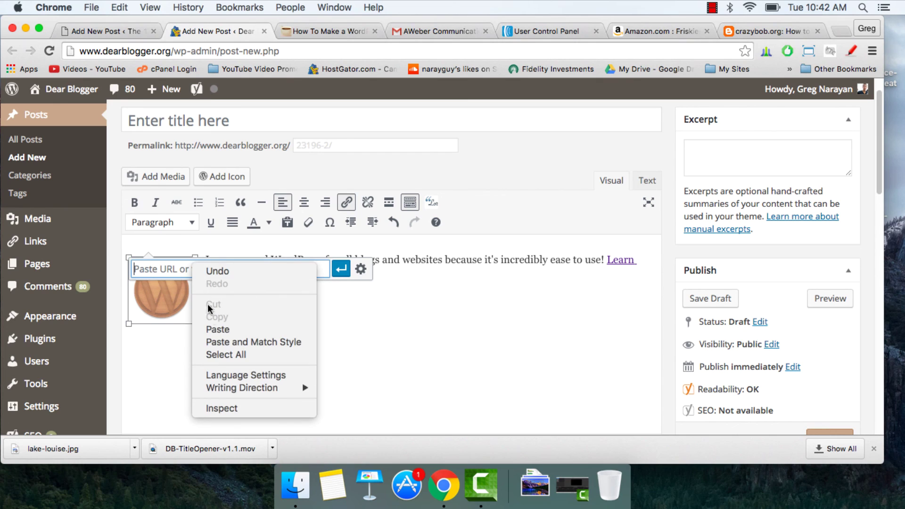
{"action": "left_click", "coordinate": [210, 327]}
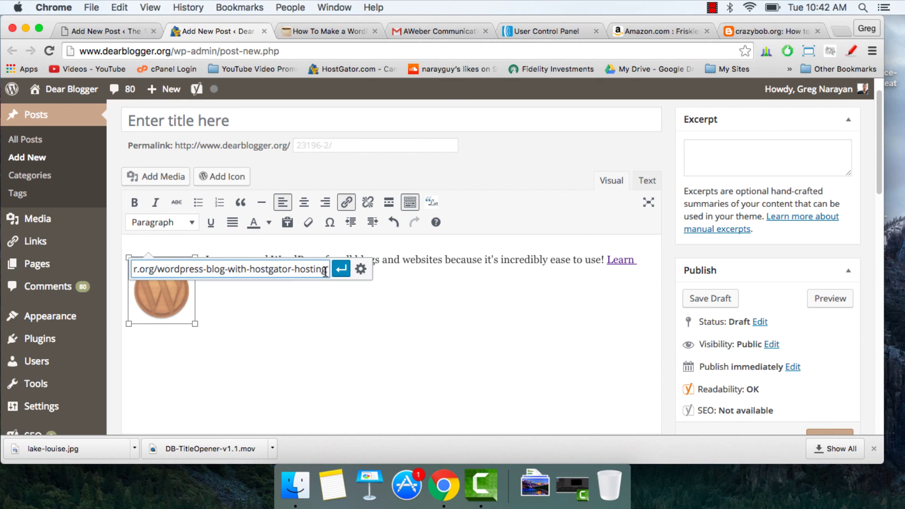
{"action": "left_click_drag", "start_coordinate": [326, 272], "coordinate": [177, 268]}
{"action": "left_click", "coordinate": [245, 269]}
{"action": "key", "text": "Return"}
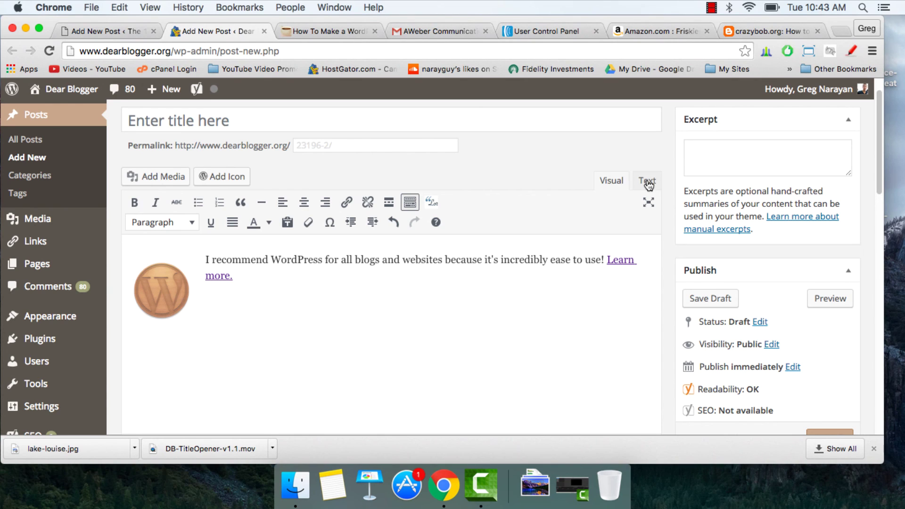
- Switch the editor to Text view and copy all of the post's logo-and-recommendation HTML
{"action": "left_click", "coordinate": [652, 182]}
{"action": "left_click_drag", "start_coordinate": [594, 301], "coordinate": [110, 226]}
{"action": "right_click", "coordinate": [167, 238]}
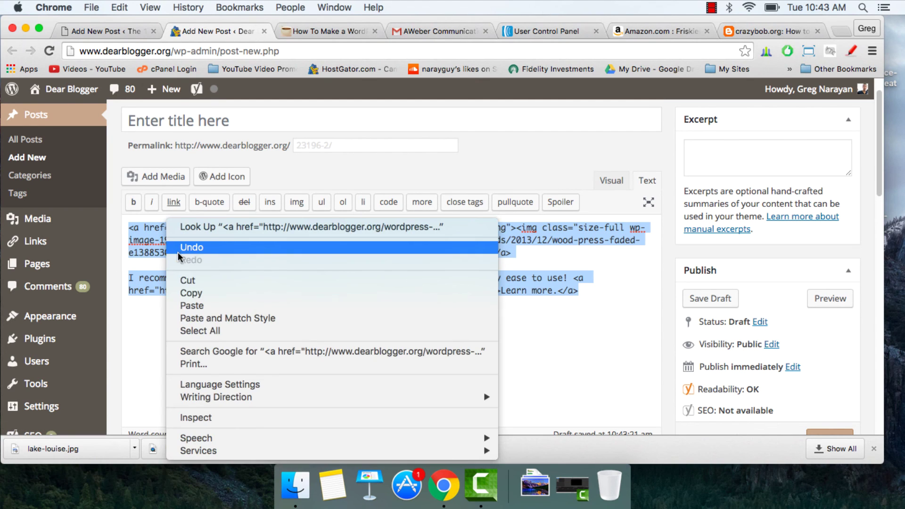
{"action": "left_click", "coordinate": [195, 289]}
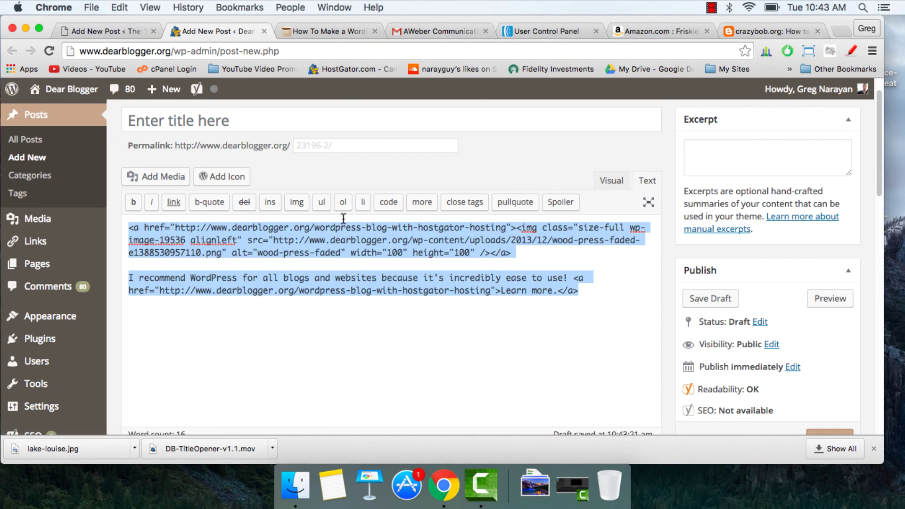
{"action": "scroll", "coordinate": [538, 248], "scroll_direction": "down", "scroll_amount": 5}
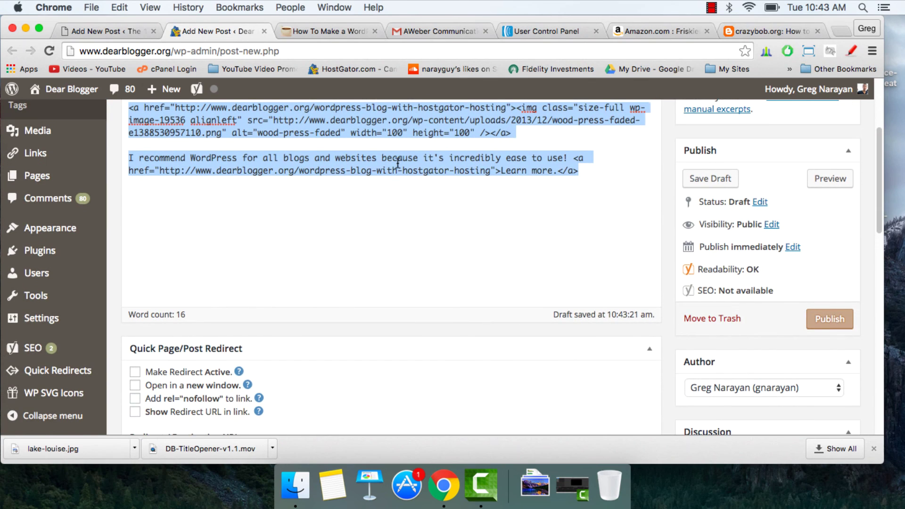
{"action": "scroll", "coordinate": [435, 148], "scroll_direction": "up", "scroll_amount": 2}
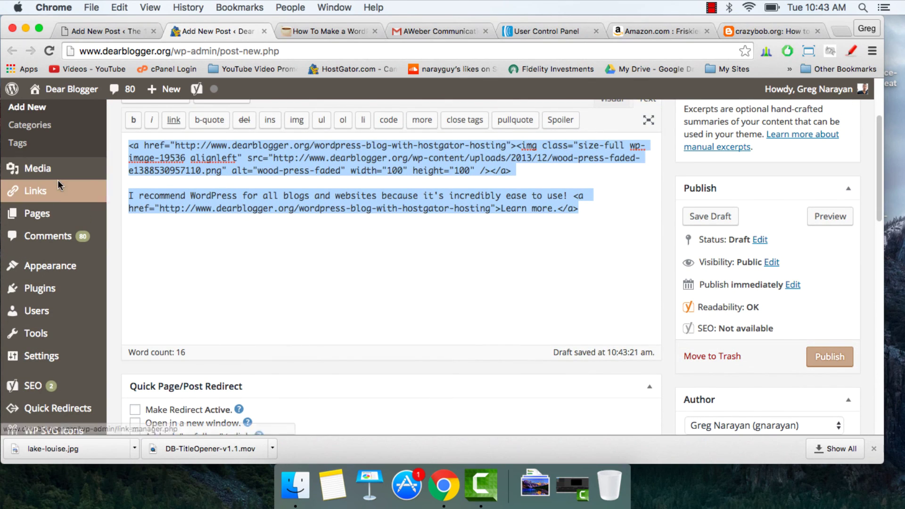
{"action": "mouse_move", "coordinate": [57, 267]}
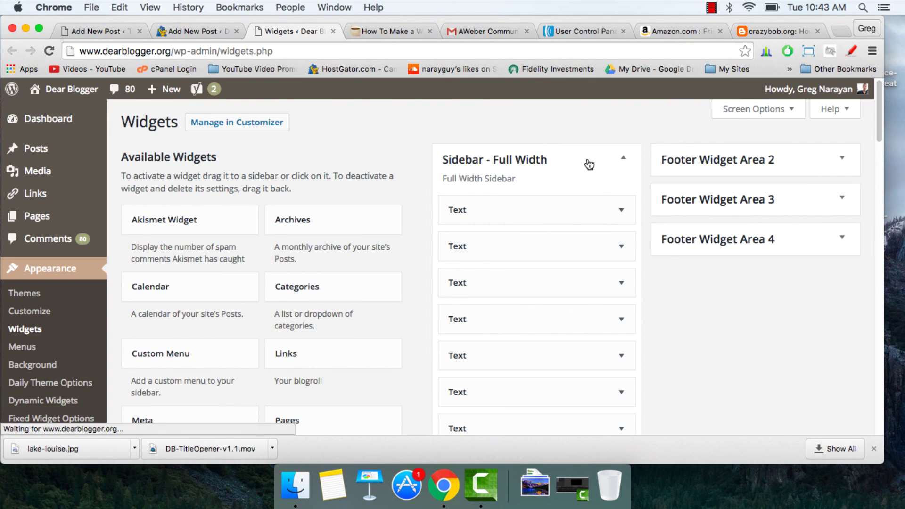
- Add a Text widget to the Sidebar - Full Width area
{"action": "scroll", "coordinate": [408, 191], "scroll_direction": "down", "scroll_amount": 10}
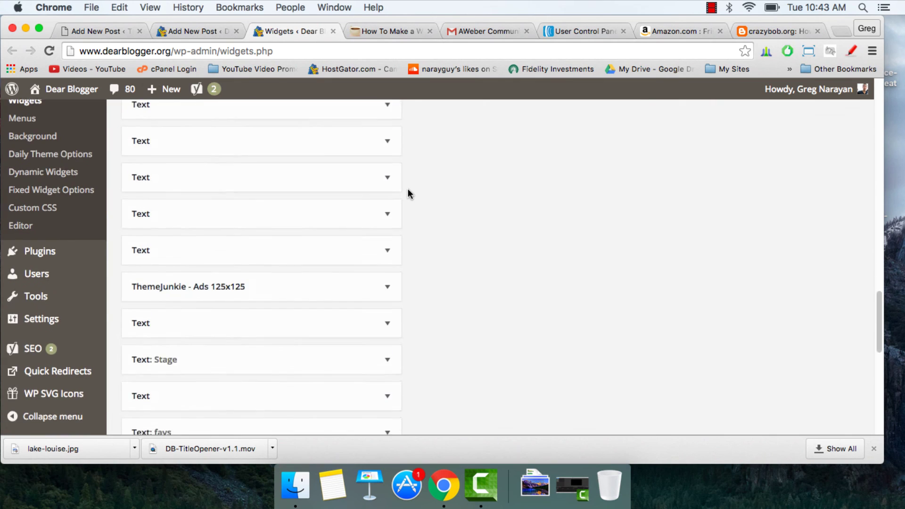
{"action": "scroll", "coordinate": [408, 191], "scroll_direction": "up", "scroll_amount": 2}
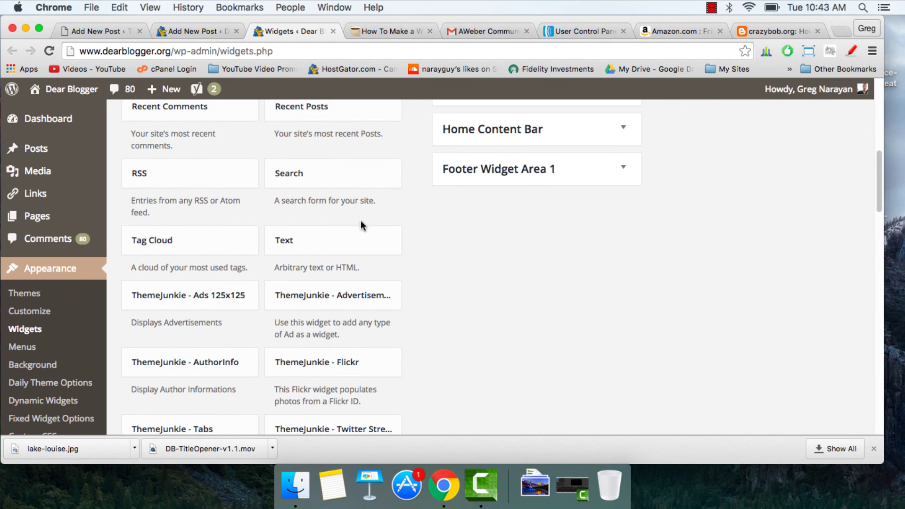
{"action": "left_click", "coordinate": [339, 241]}
{"action": "scroll", "coordinate": [283, 243], "scroll_direction": "down", "scroll_amount": 3}
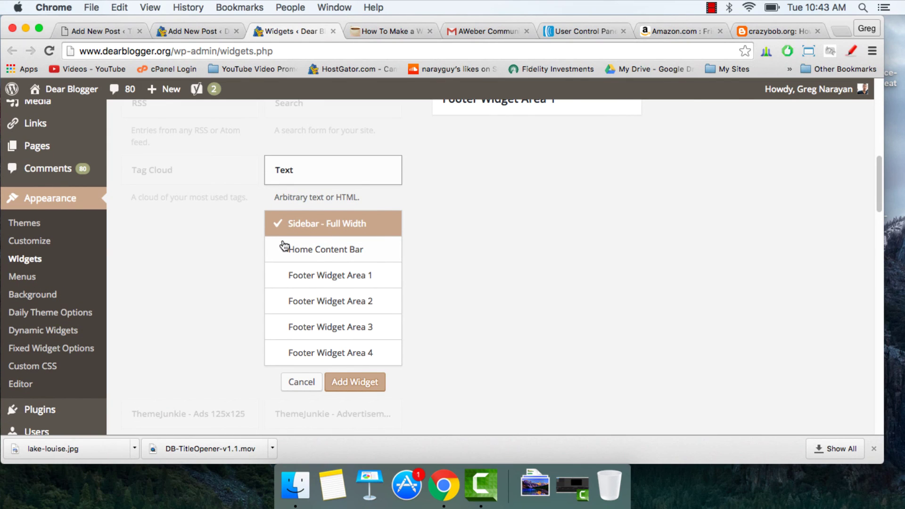
{"action": "left_click", "coordinate": [349, 383]}
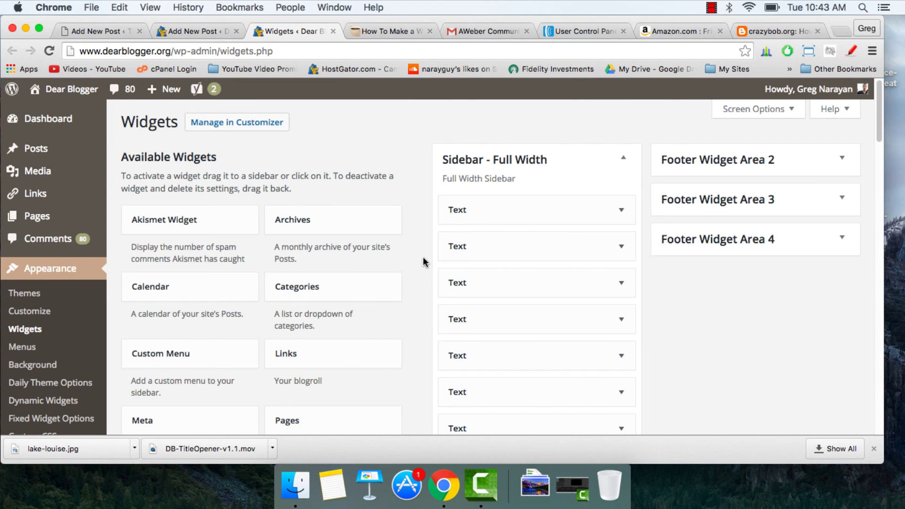
- Paste the copied logo-and-recommendation HTML into the widget's content and collapse it
{"action": "left_click", "coordinate": [432, 279]}
{"action": "right_click", "coordinate": [395, 245]}
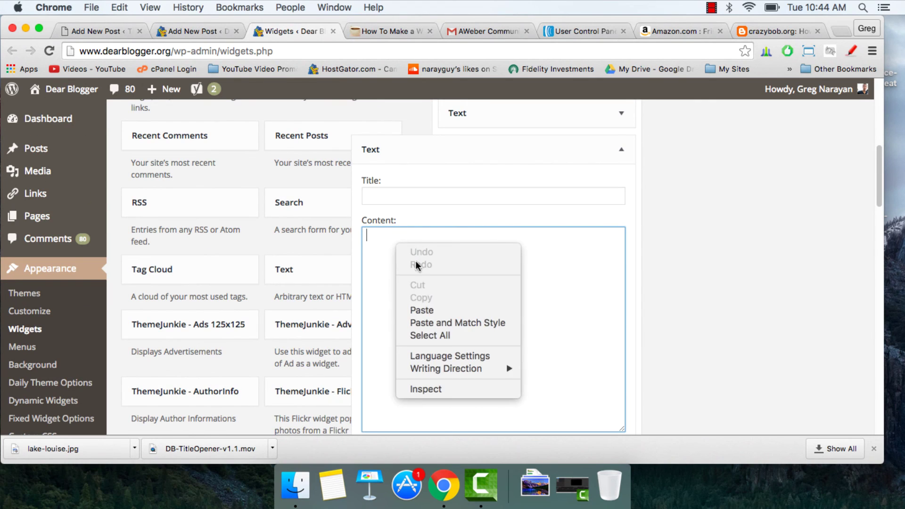
{"action": "left_click", "coordinate": [425, 310]}
{"action": "left_click", "coordinate": [405, 197]}
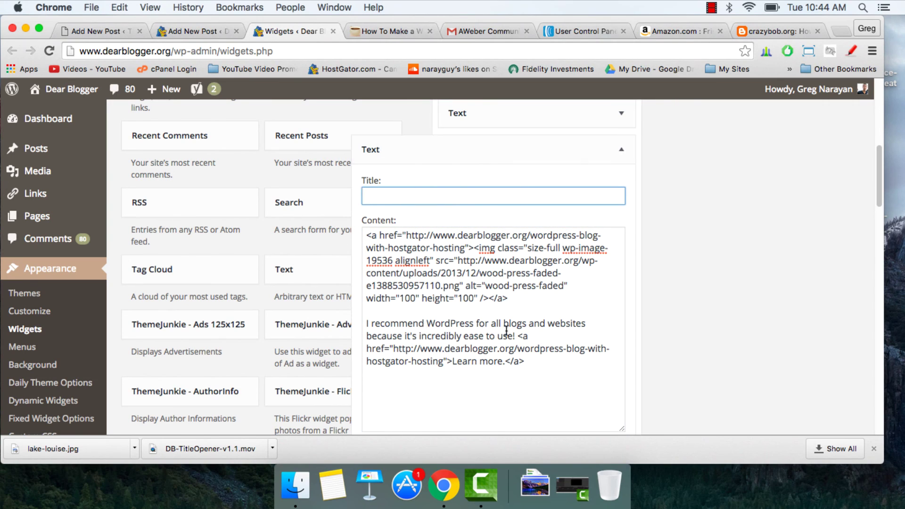
{"action": "left_click", "coordinate": [622, 152]}
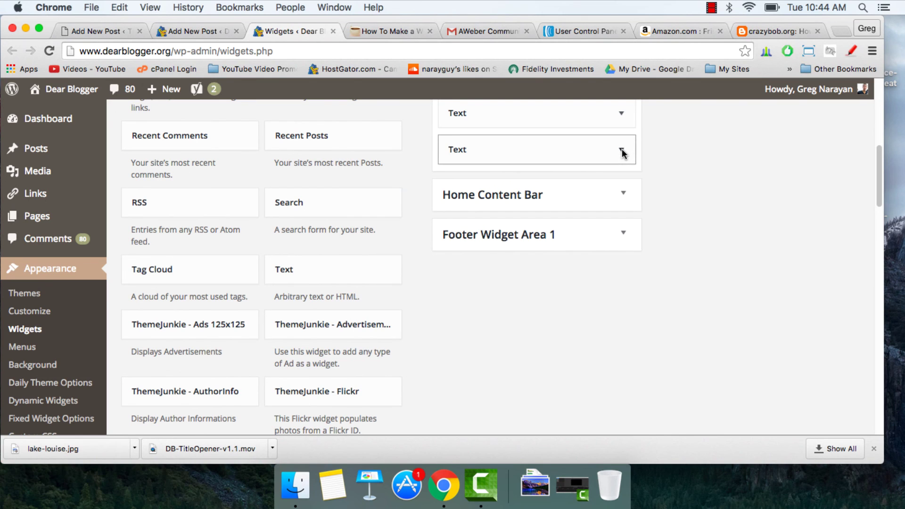
{"action": "scroll", "coordinate": [699, 219], "scroll_direction": "up", "scroll_amount": 5}
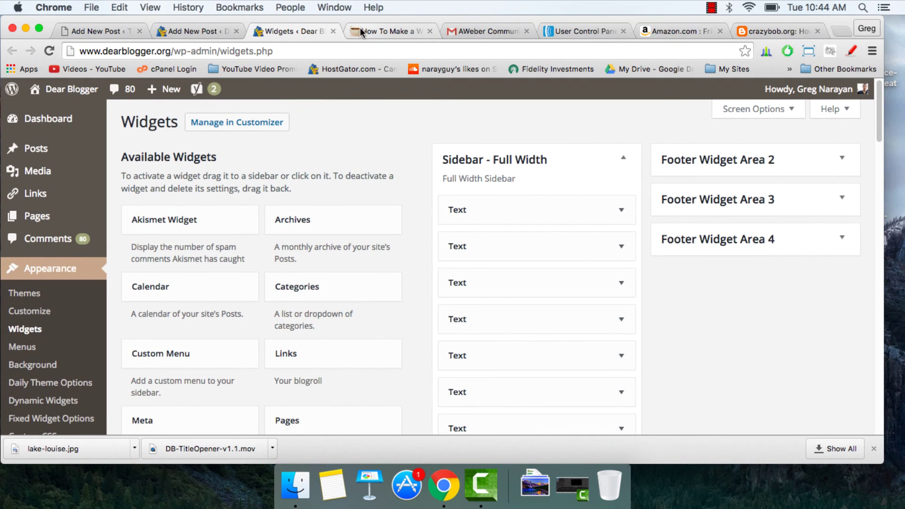
- Check the hosting article's web address in its tab, then return to the widgets page
{"action": "left_click", "coordinate": [382, 31]}
{"action": "left_click", "coordinate": [384, 51]}
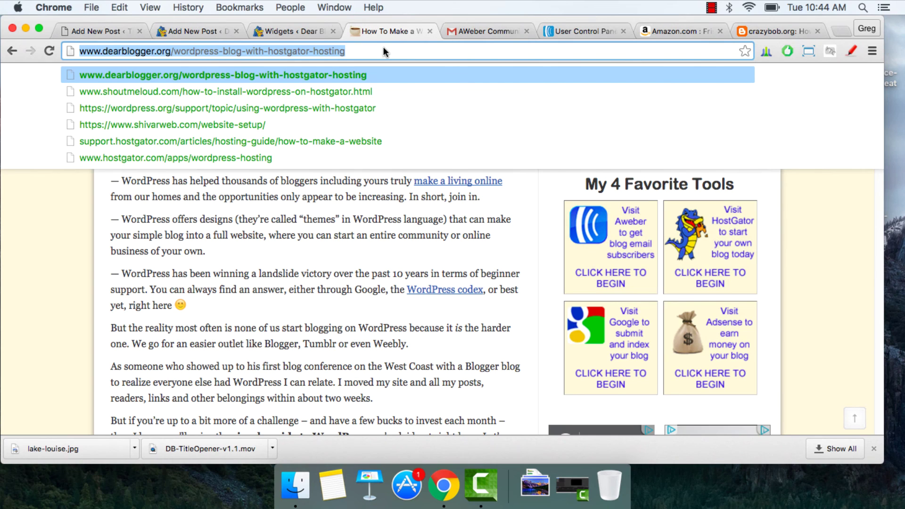
{"action": "left_click", "coordinate": [296, 31]}
- Reopen the new Text widget, save it, and collapse it again
{"action": "scroll", "coordinate": [660, 356], "scroll_direction": "down", "scroll_amount": 10}
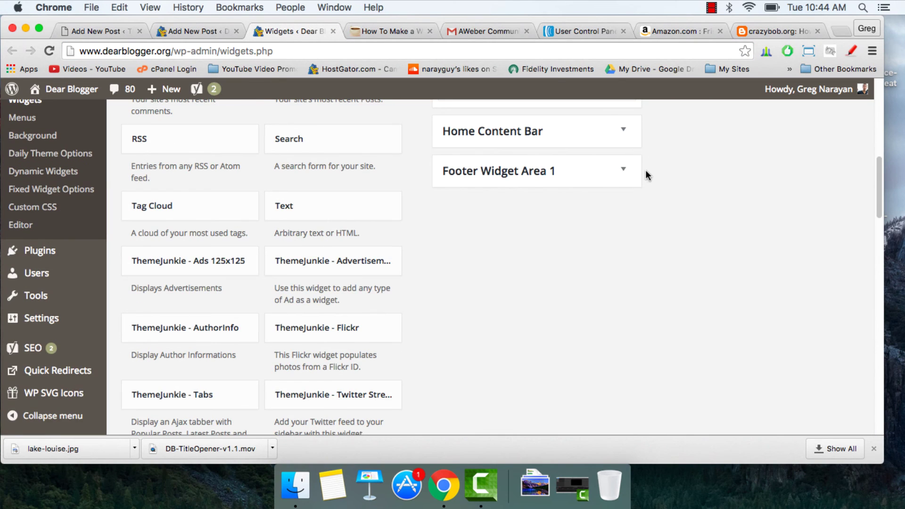
{"action": "scroll", "coordinate": [646, 176], "scroll_direction": "up", "scroll_amount": 3}
{"action": "left_click", "coordinate": [625, 156]}
{"action": "scroll", "coordinate": [587, 243], "scroll_direction": "down", "scroll_amount": 5}
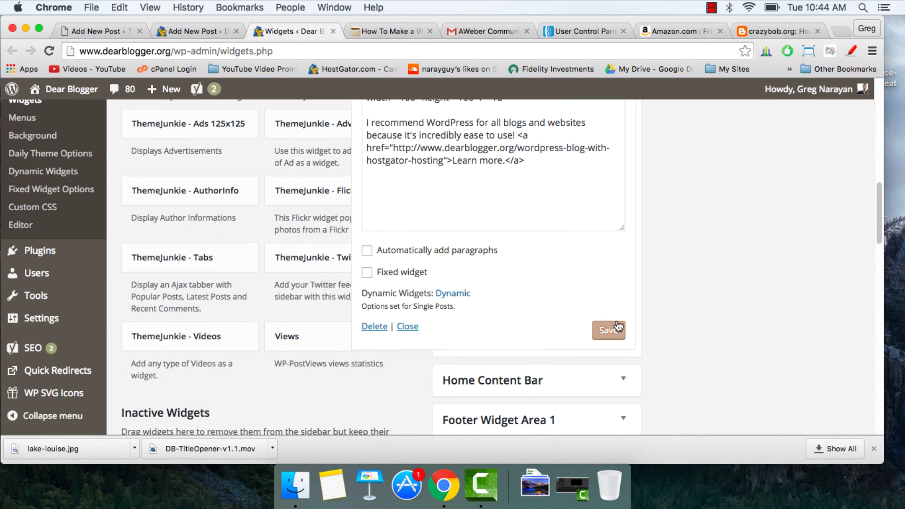
{"action": "left_click", "coordinate": [617, 330]}
{"action": "scroll", "coordinate": [690, 344], "scroll_direction": "up", "scroll_amount": 5}
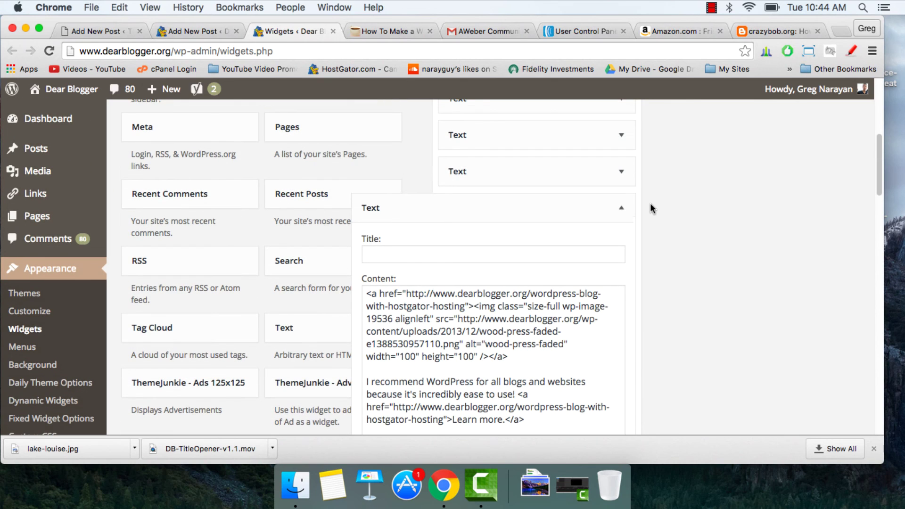
{"action": "scroll", "coordinate": [414, 292], "scroll_direction": "down", "scroll_amount": 5}
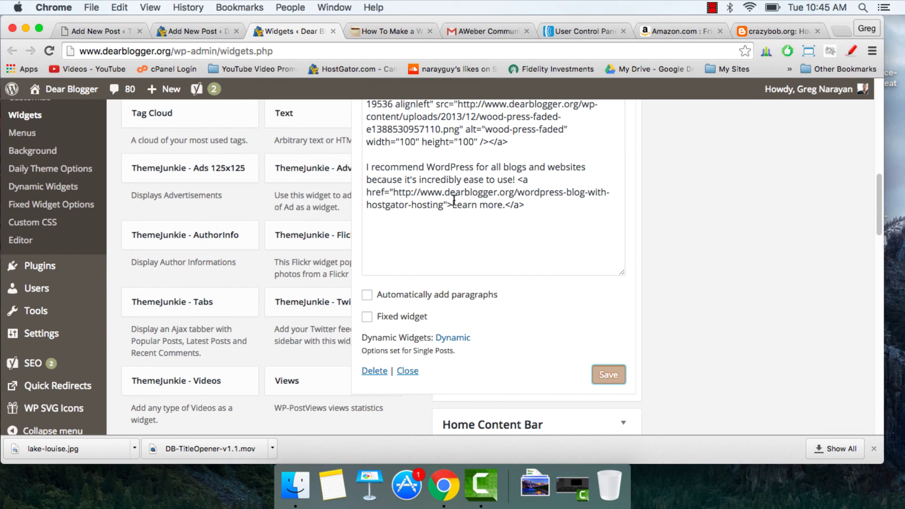
{"action": "scroll", "coordinate": [454, 200], "scroll_direction": "down", "scroll_amount": 3}
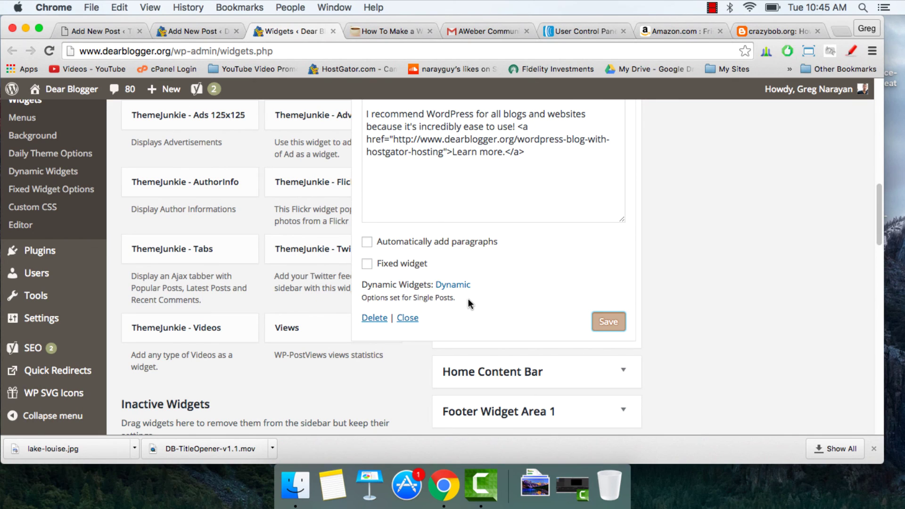
{"action": "scroll", "coordinate": [485, 297], "scroll_direction": "up", "scroll_amount": 5}
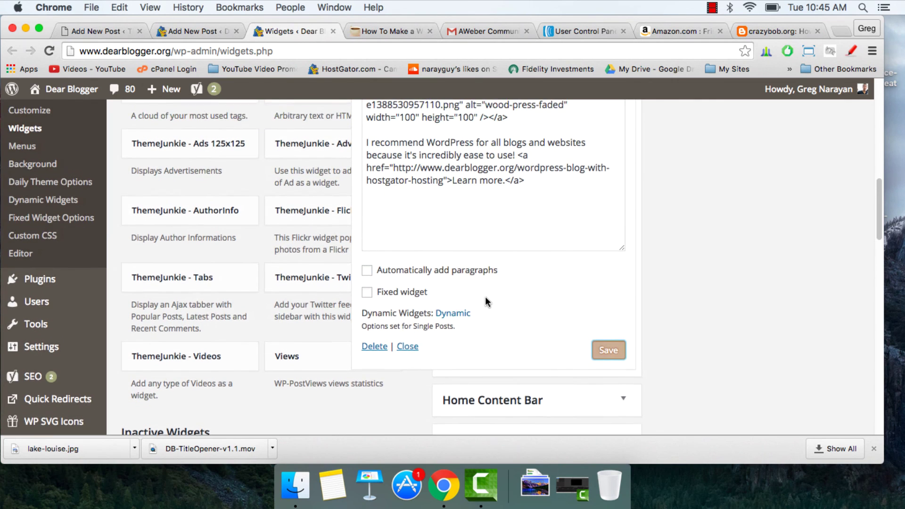
{"action": "scroll", "coordinate": [485, 298], "scroll_direction": "up", "scroll_amount": 5}
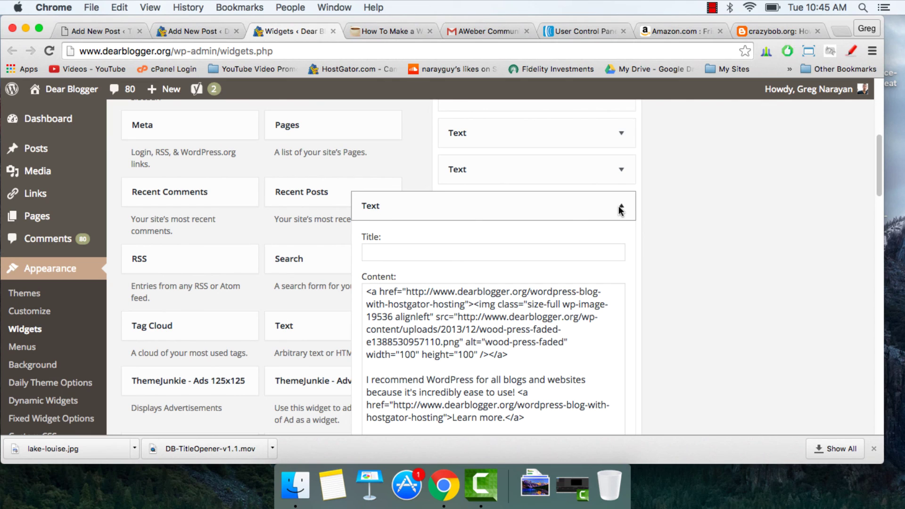
{"action": "left_click", "coordinate": [622, 210]}
- Reload the WordPress article page and go to the Dear Blogger homepage
{"action": "left_click", "coordinate": [382, 31]}
{"action": "left_click", "coordinate": [385, 48]}
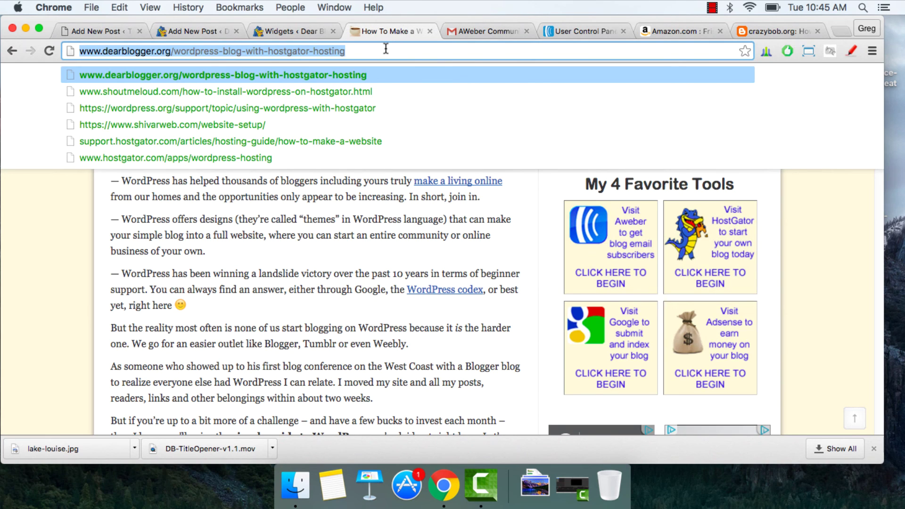
{"action": "key", "text": "Return"}
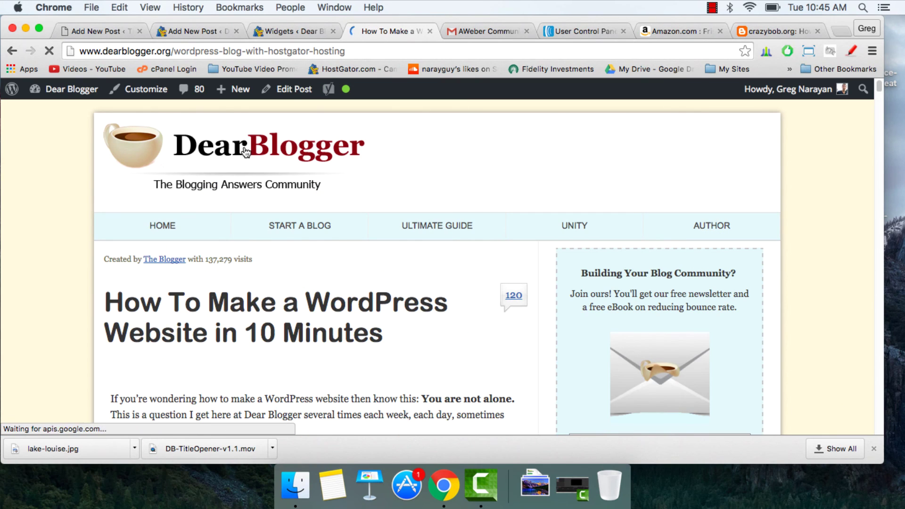
{"action": "left_click", "coordinate": [245, 151]}
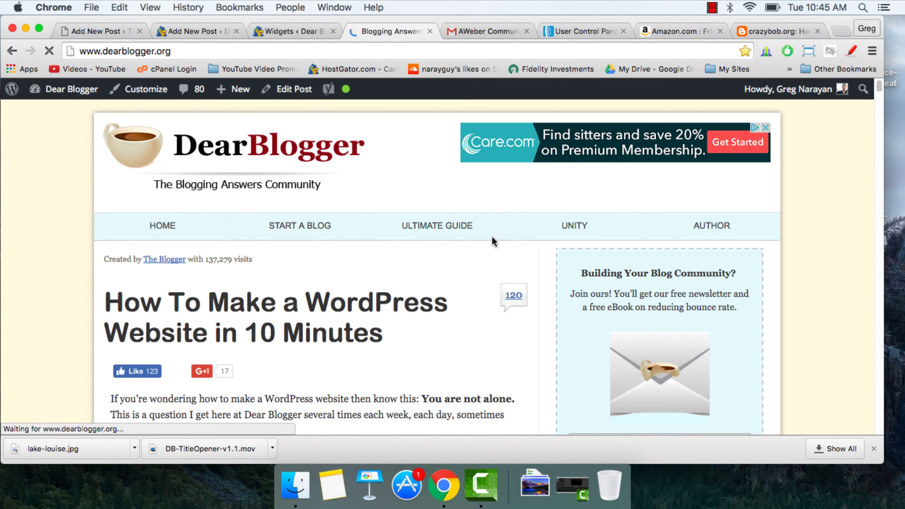
- Scroll down the sidebar and highlight the new WordPress recommendation blurb to confirm it appears
{"action": "scroll", "coordinate": [523, 251], "scroll_direction": "down", "scroll_amount": 20}
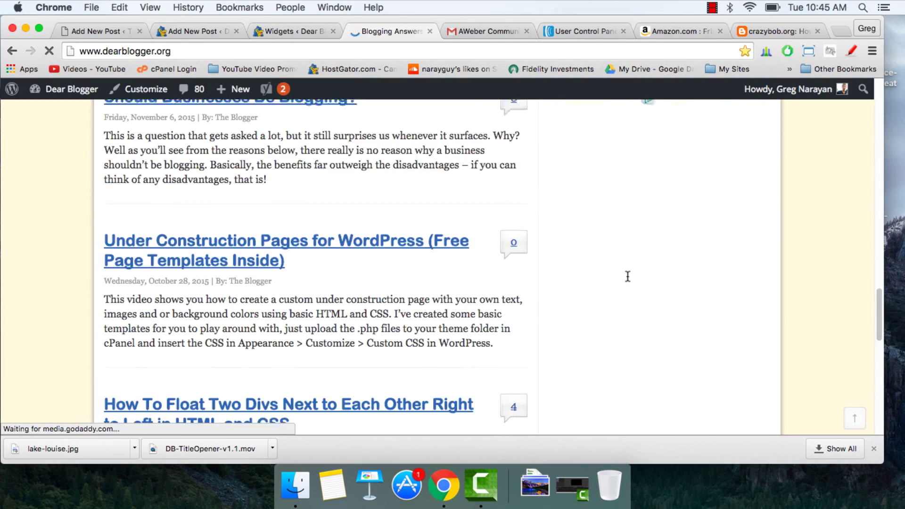
{"action": "scroll", "coordinate": [628, 277], "scroll_direction": "down", "scroll_amount": 5}
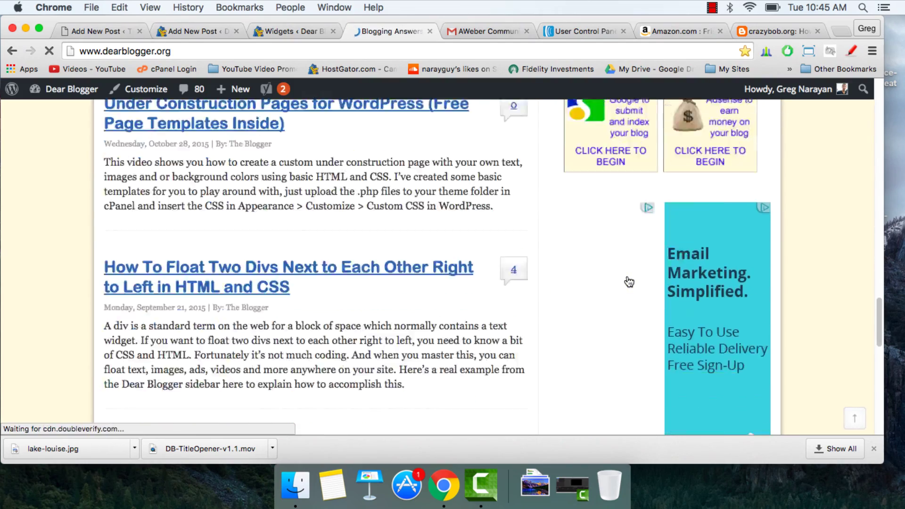
{"action": "scroll", "coordinate": [629, 281], "scroll_direction": "down", "scroll_amount": 12}
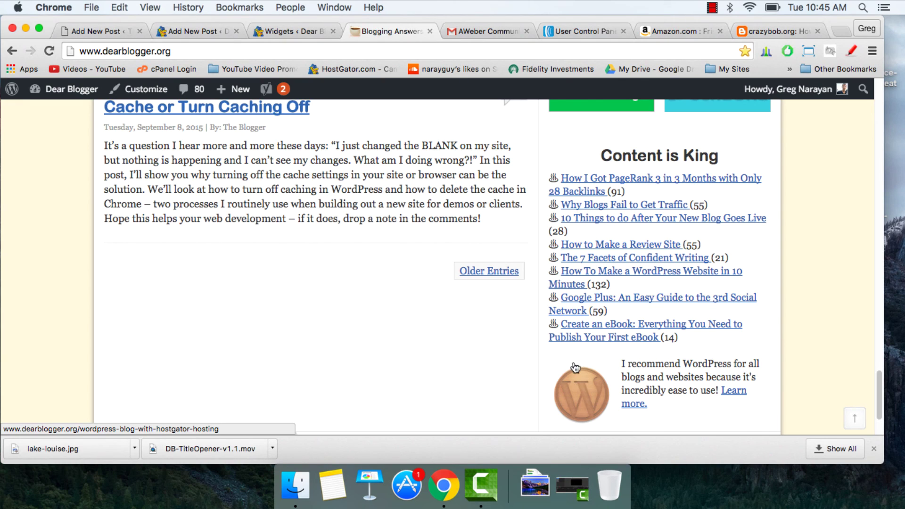
{"action": "left_click_drag", "start_coordinate": [619, 362], "coordinate": [674, 408]}
{"action": "left_click", "coordinate": [674, 408]}
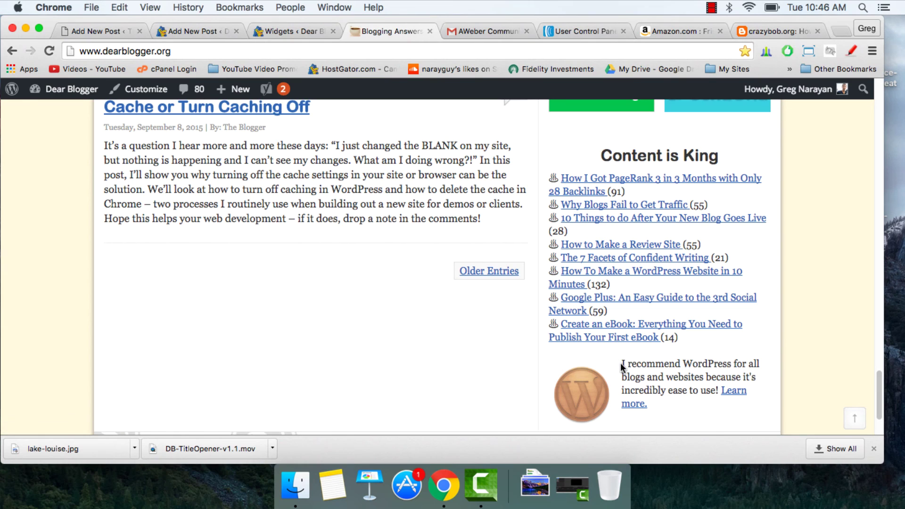
{"action": "left_click_drag", "start_coordinate": [621, 363], "coordinate": [659, 404]}
{"action": "left_click", "coordinate": [668, 407]}
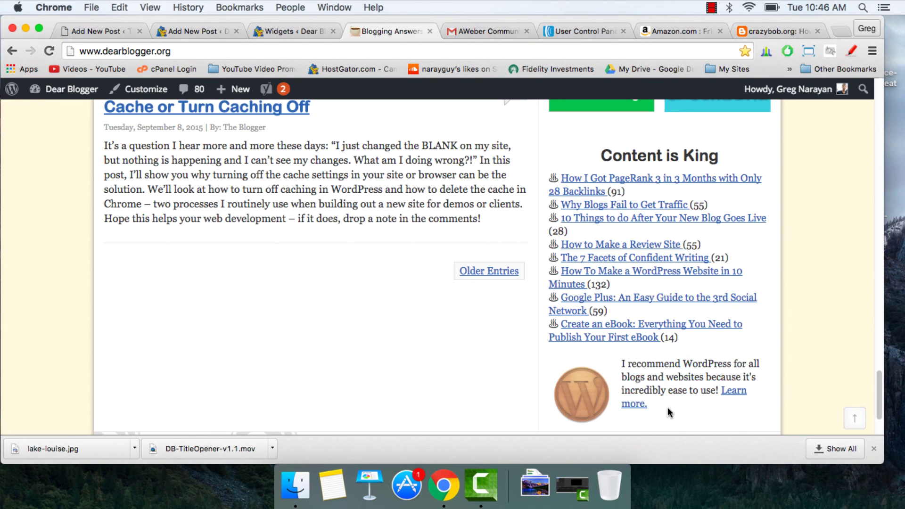
- Follow the widget's 'Learn more.' link and scroll through the How To Make a WordPress Website in 10 Minutes article
{"action": "left_click", "coordinate": [635, 408]}
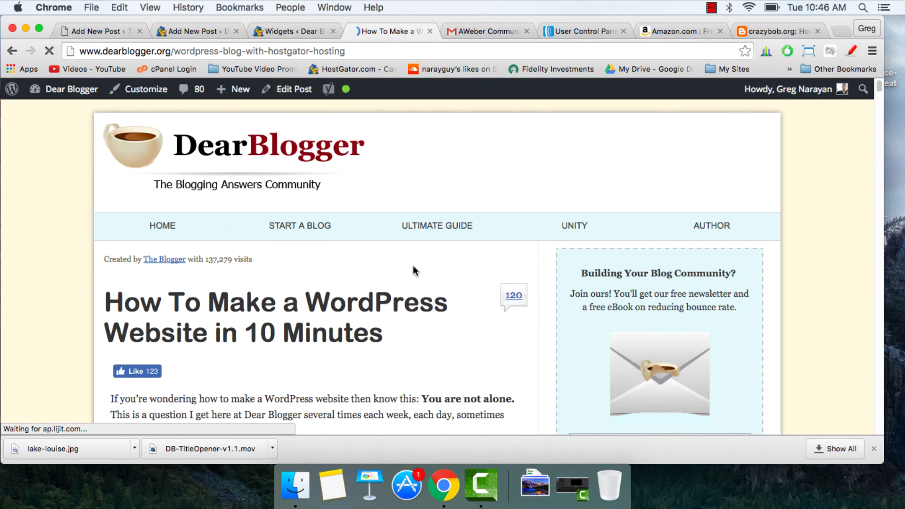
{"action": "scroll", "coordinate": [414, 269], "scroll_direction": "down", "scroll_amount": 3}
{"action": "scroll", "coordinate": [414, 268], "scroll_direction": "down", "scroll_amount": 8}
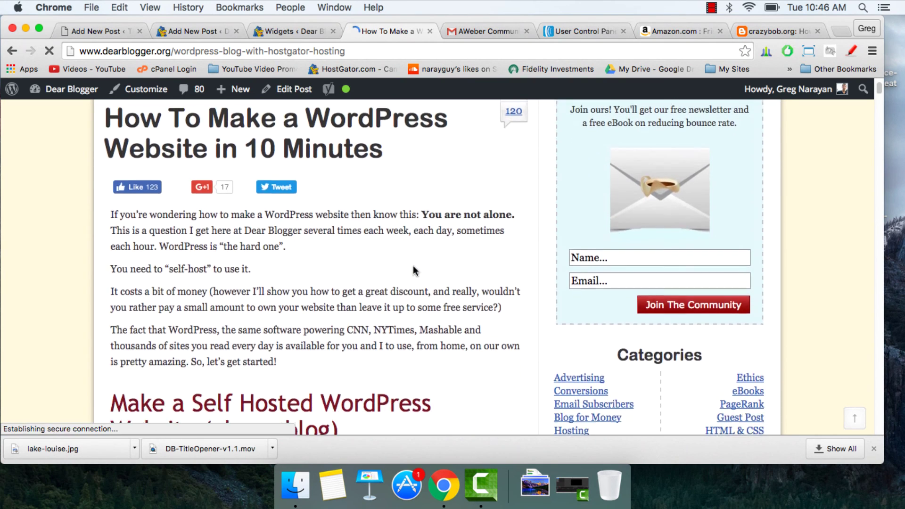
{"action": "scroll", "coordinate": [413, 265], "scroll_direction": "down", "scroll_amount": 5}
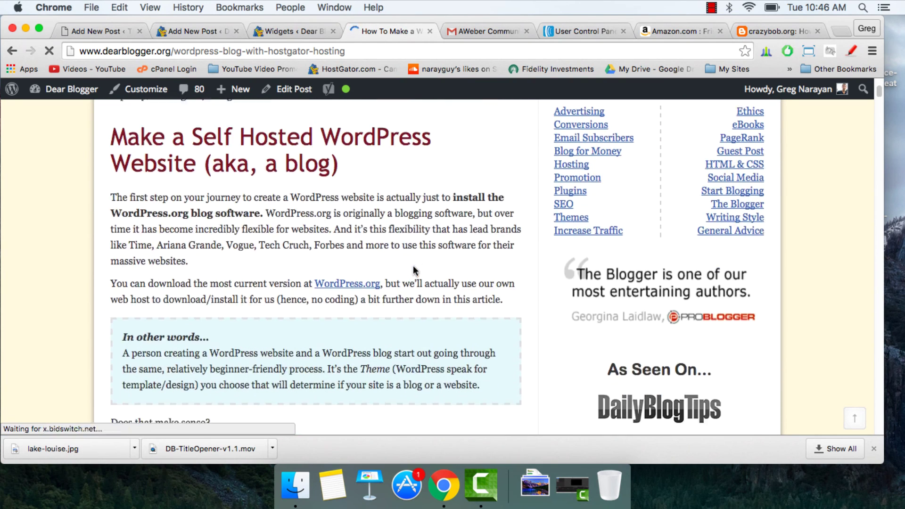
{"action": "scroll", "coordinate": [414, 269], "scroll_direction": "down", "scroll_amount": 1}
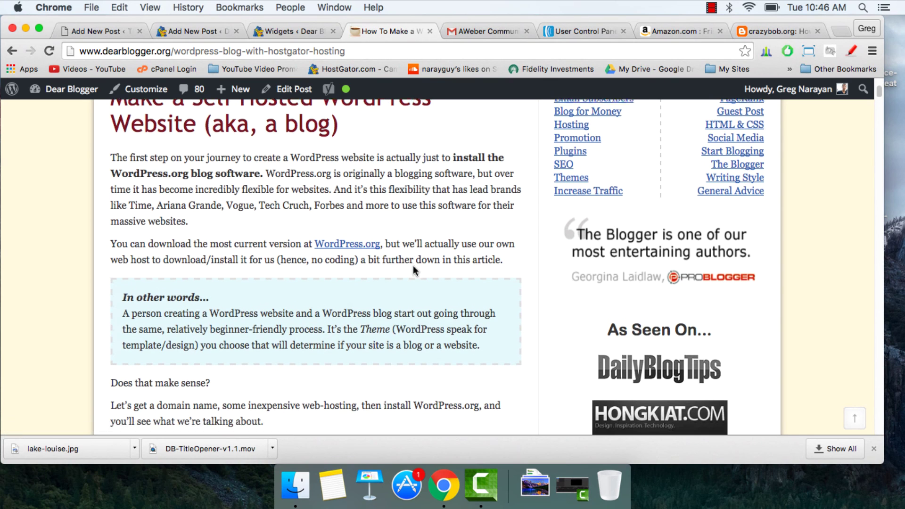
{"action": "scroll", "coordinate": [413, 270], "scroll_direction": "down", "scroll_amount": 7}
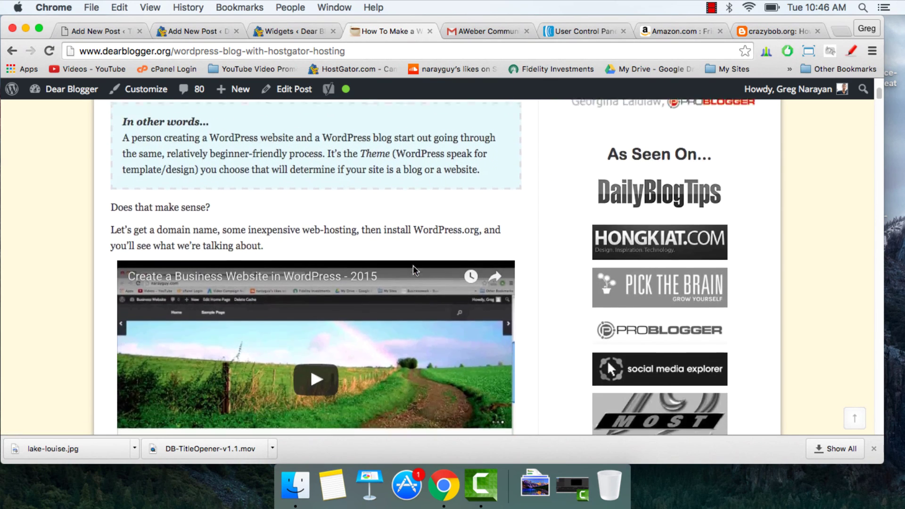
{"action": "scroll", "coordinate": [413, 271], "scroll_direction": "down", "scroll_amount": 5}
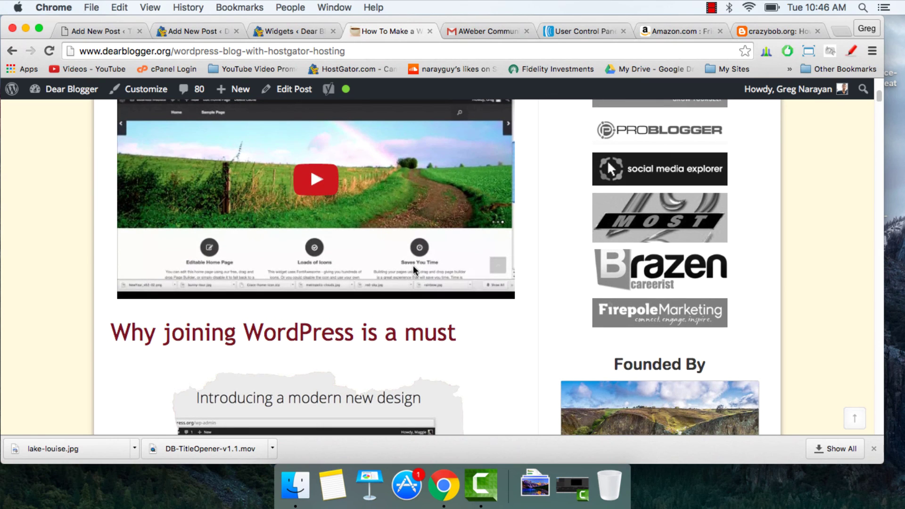
{"action": "scroll", "coordinate": [413, 265], "scroll_direction": "down", "scroll_amount": 6}
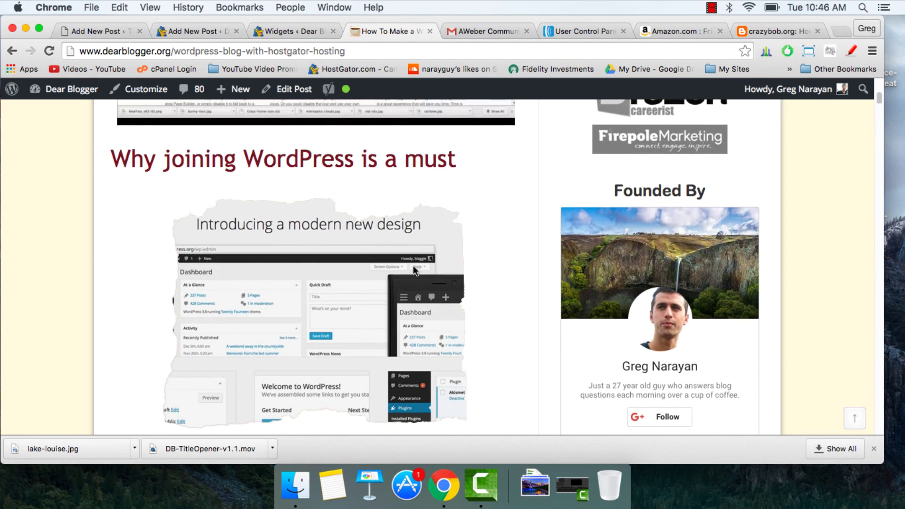
{"action": "scroll", "coordinate": [413, 265], "scroll_direction": "down", "scroll_amount": 5}
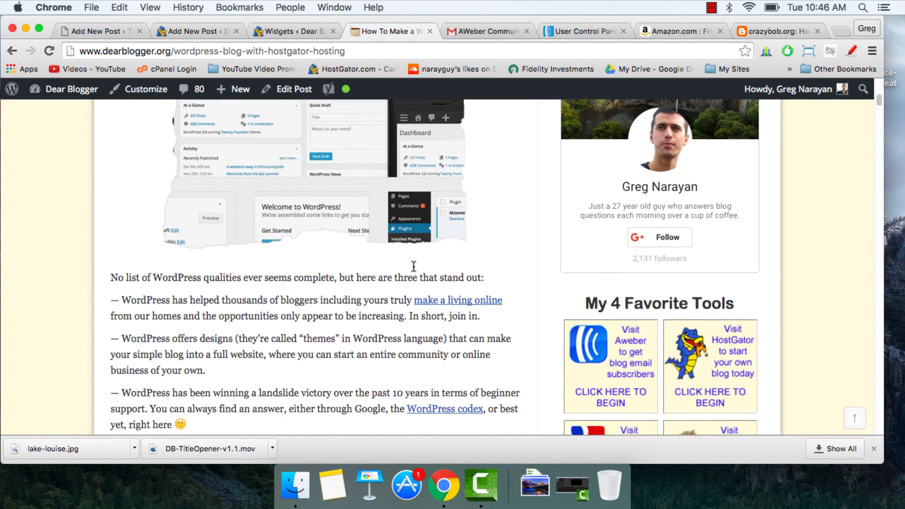
{"action": "scroll", "coordinate": [413, 265], "scroll_direction": "down", "scroll_amount": 2}
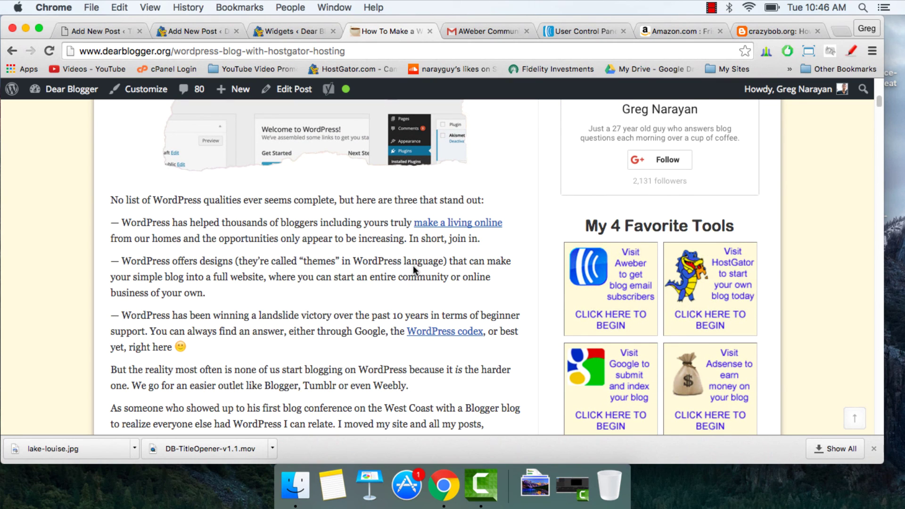
{"action": "scroll", "coordinate": [413, 265], "scroll_direction": "down", "scroll_amount": 2}
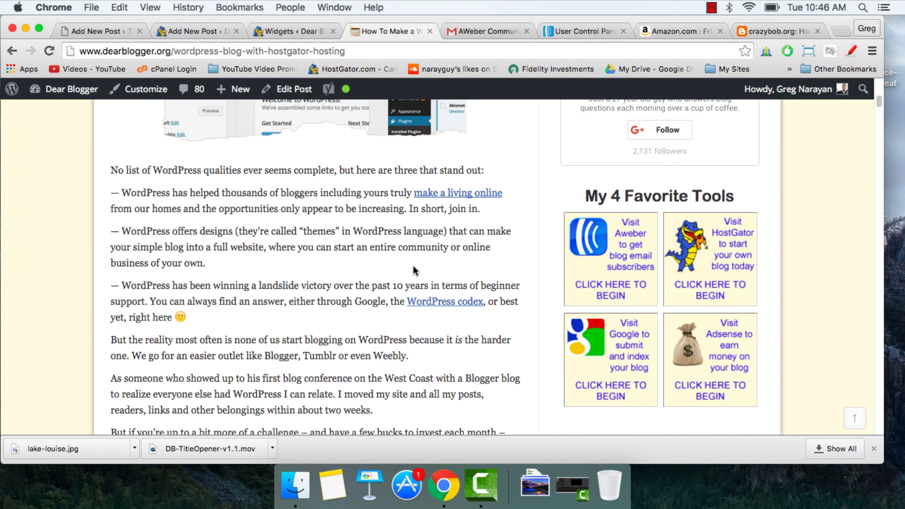
{"action": "scroll", "coordinate": [414, 271], "scroll_direction": "down", "scroll_amount": 9}
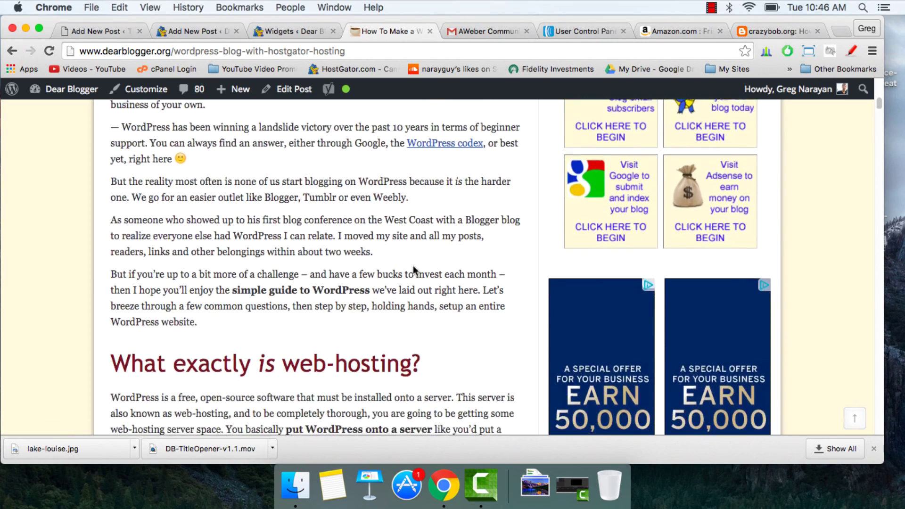
{"action": "scroll", "coordinate": [413, 265], "scroll_direction": "down", "scroll_amount": 8}
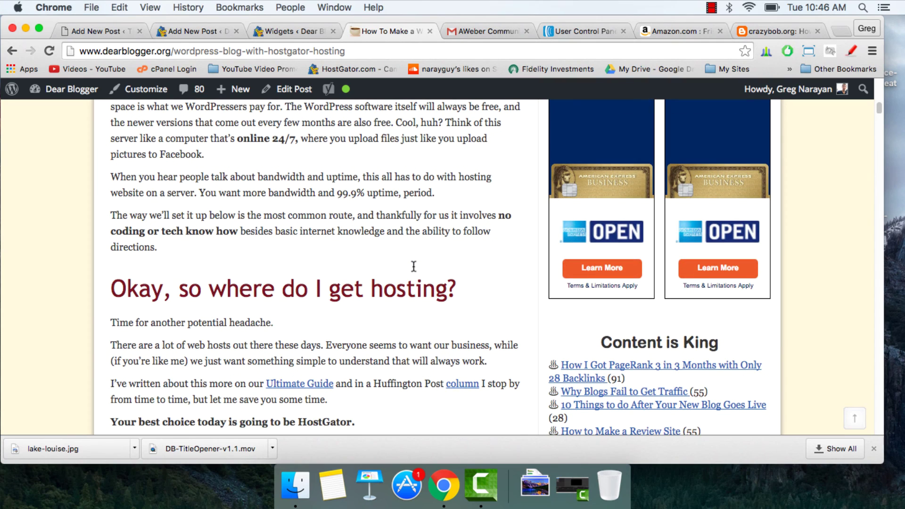
{"action": "scroll", "coordinate": [414, 267], "scroll_direction": "down", "scroll_amount": 2}
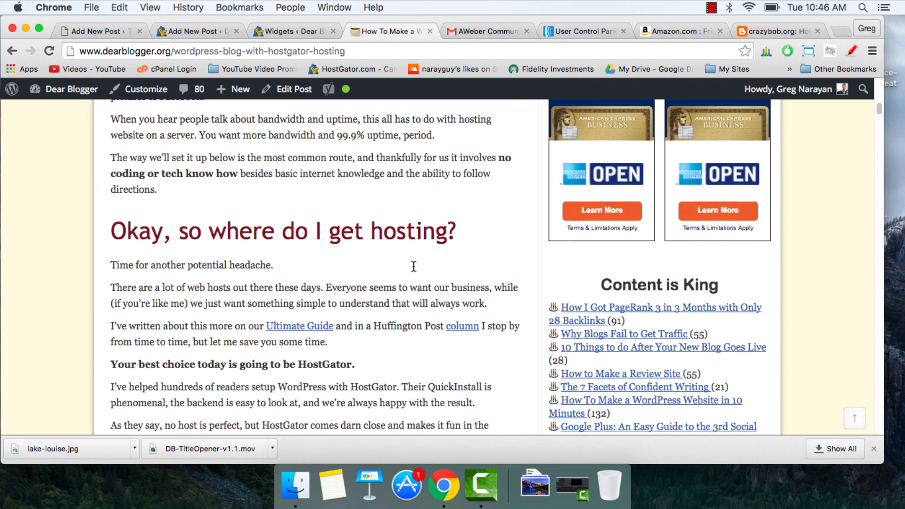
{"action": "scroll", "coordinate": [413, 267], "scroll_direction": "down", "scroll_amount": 10}
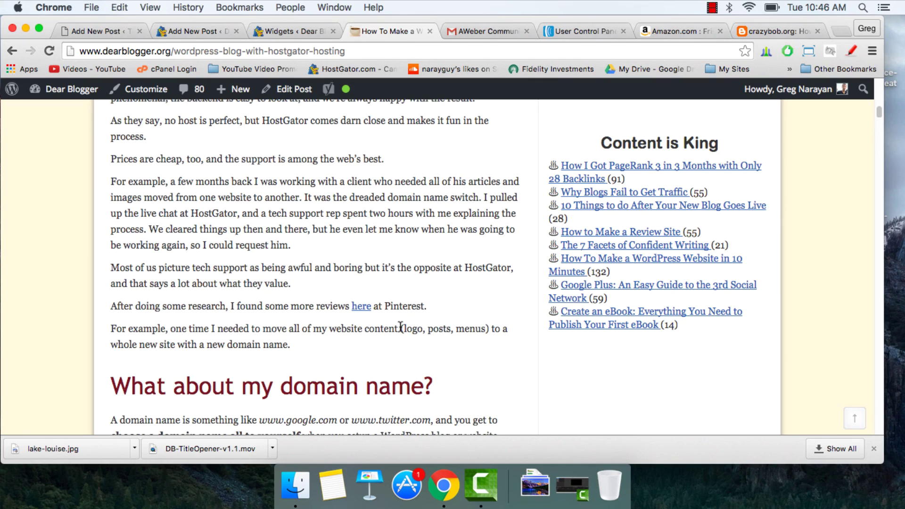
{"action": "scroll", "coordinate": [401, 330], "scroll_direction": "down", "scroll_amount": 15}
{"action": "scroll", "coordinate": [401, 326], "scroll_direction": "down", "scroll_amount": 20}
{"action": "scroll", "coordinate": [400, 326], "scroll_direction": "down", "scroll_amount": 8}
{"action": "scroll", "coordinate": [401, 327], "scroll_direction": "up", "scroll_amount": 14}
{"action": "scroll", "coordinate": [400, 326], "scroll_direction": "up", "scroll_amount": 20}
{"action": "scroll", "coordinate": [401, 324], "scroll_direction": "up", "scroll_amount": 20}
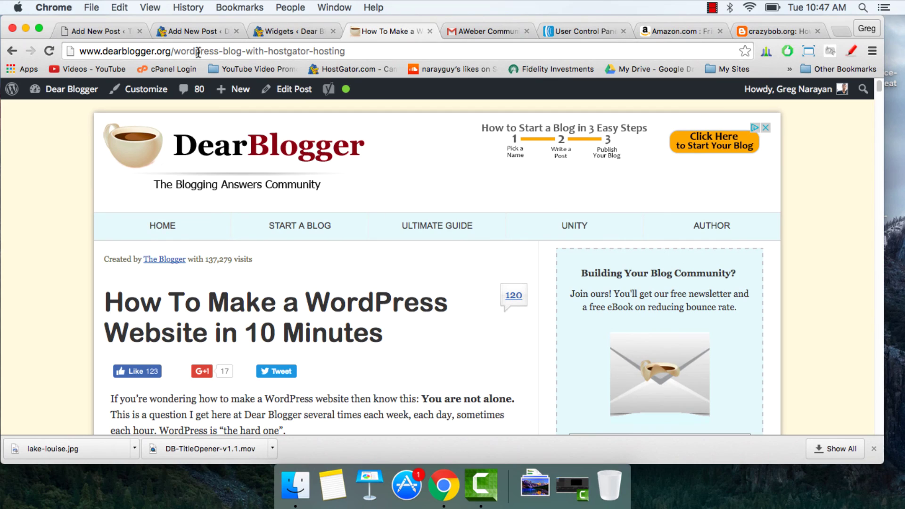
- Switch to the AWeber commissions email and scroll up to the start of the message
{"action": "left_click", "coordinate": [482, 29]}
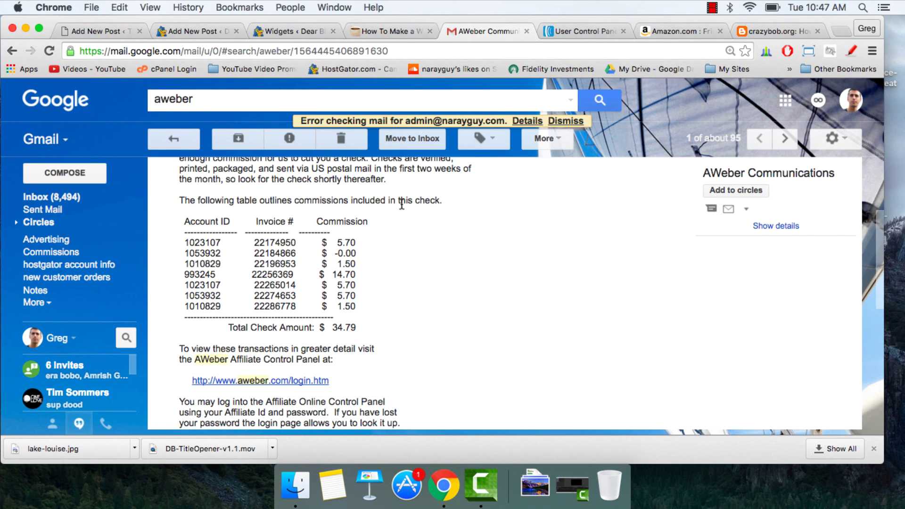
{"action": "scroll", "coordinate": [401, 204], "scroll_direction": "up", "scroll_amount": 5}
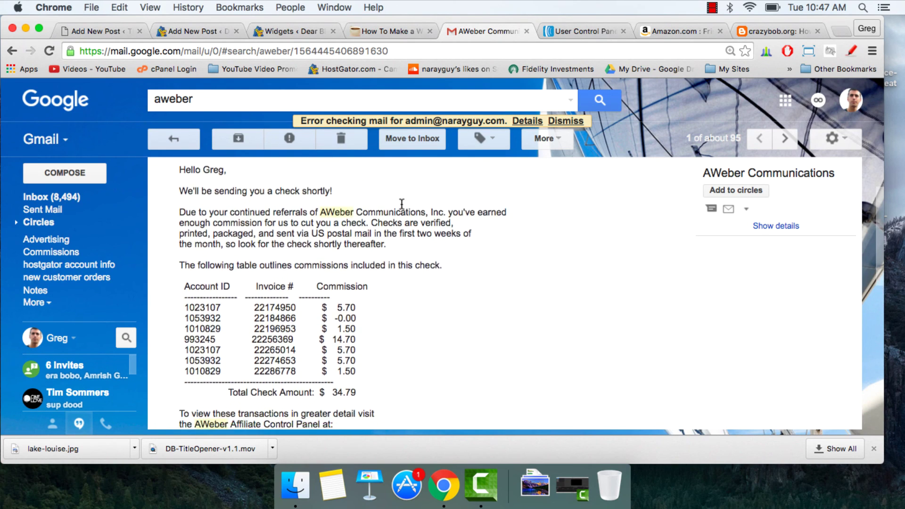